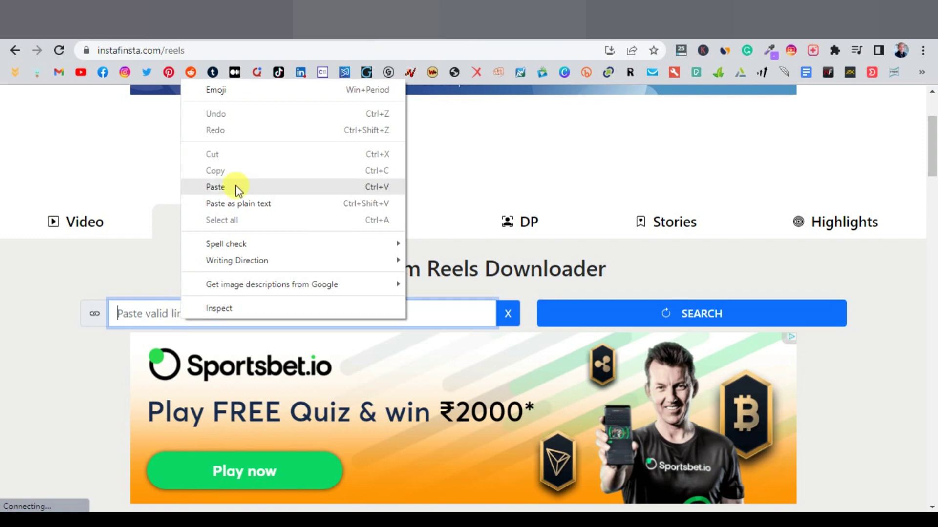
left_click(233, 187)
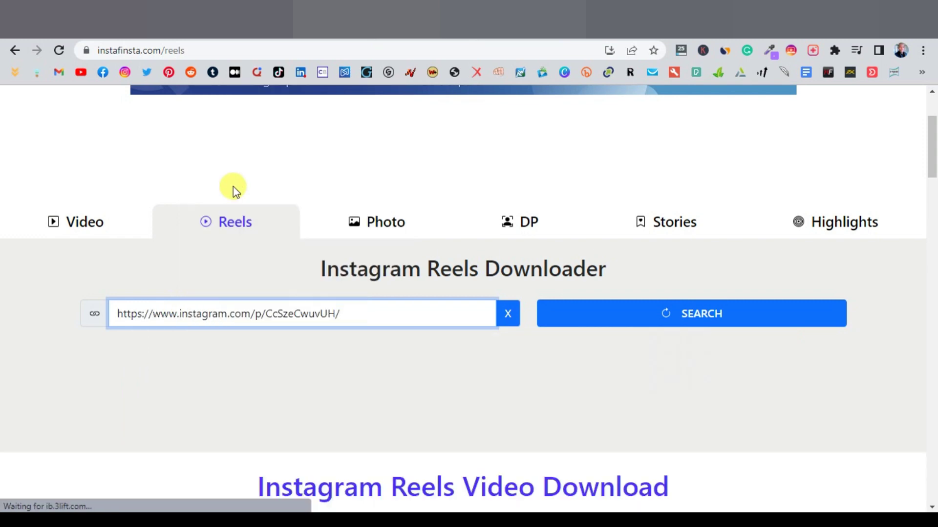
left_click(698, 322)
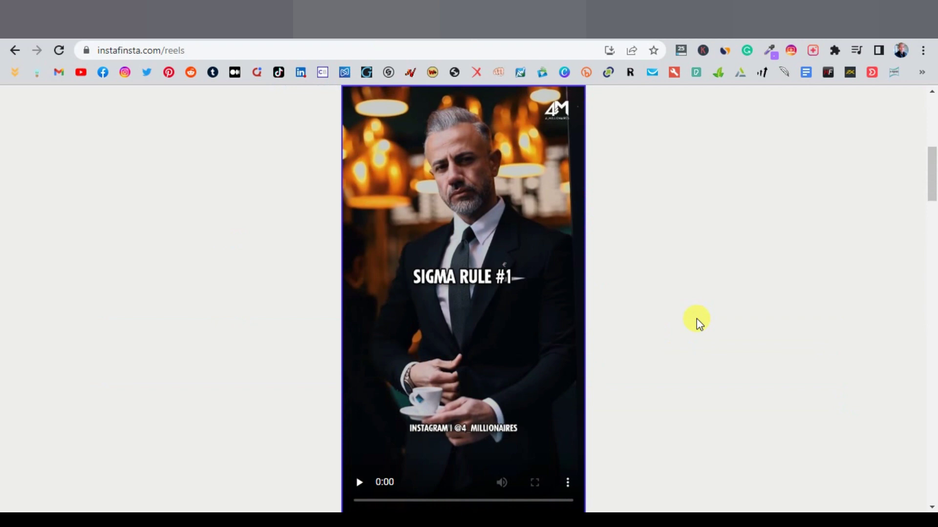
scroll(698, 322, "down", 2)
scroll(698, 322, "down", 2)
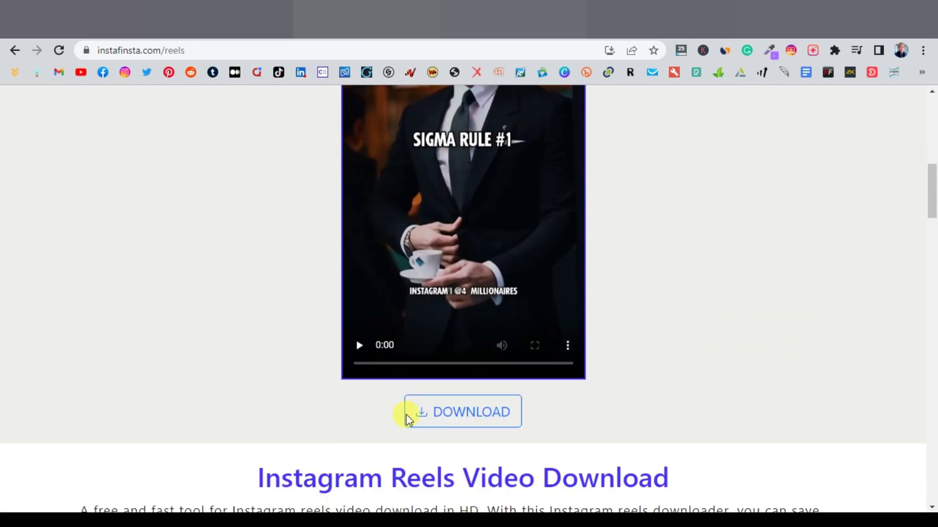
left_click(463, 419)
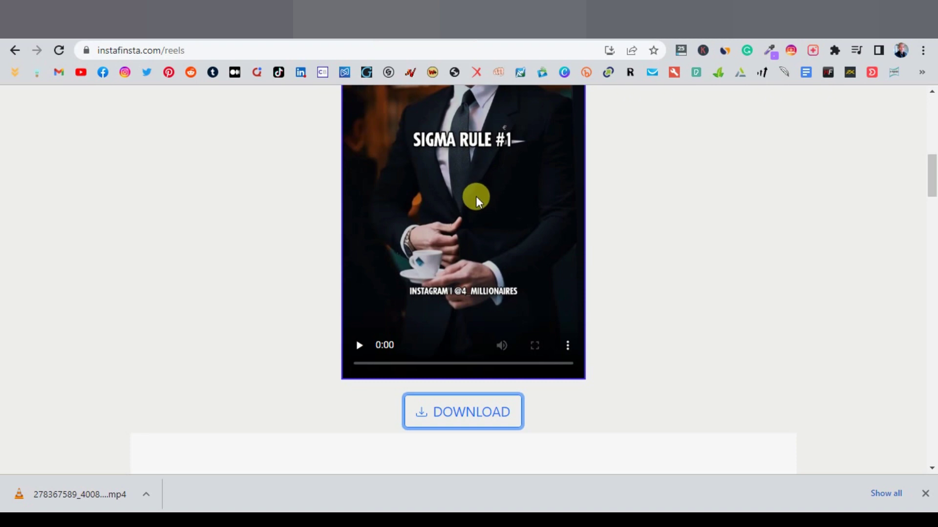
Step: Switch to Canva, search for "ree", choose the 1080 × 1920 px Instagram Reels format, and create a blank design
left_click(512, 19)
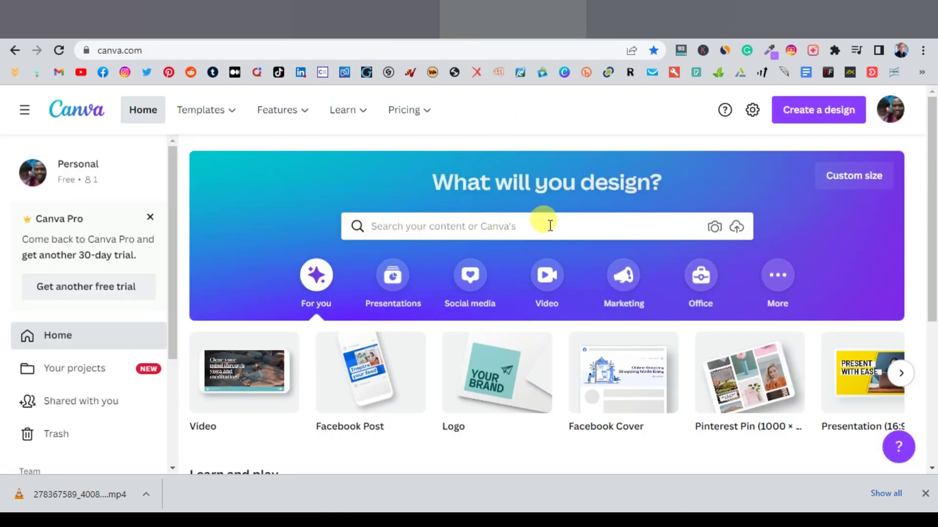
left_click(509, 225)
key("ctrl+super+o")
type("ree")
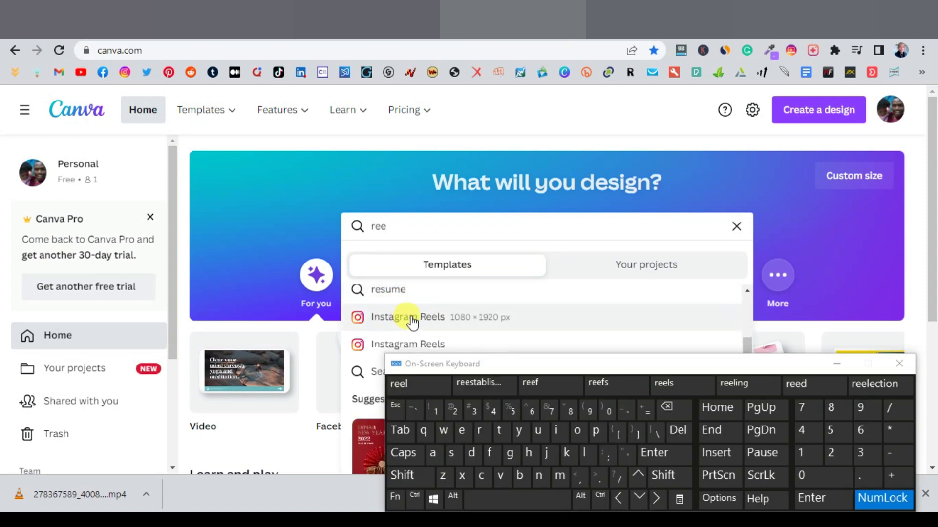
left_click(411, 318)
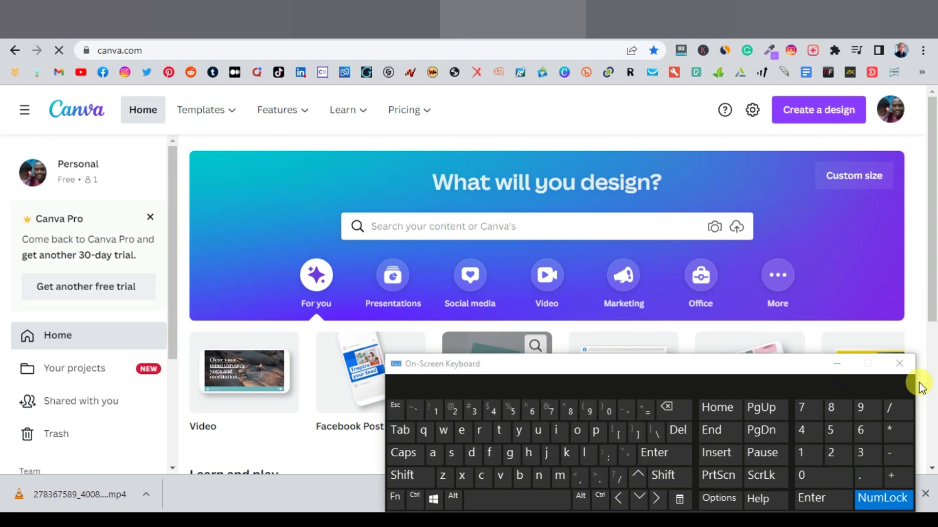
left_click(835, 365)
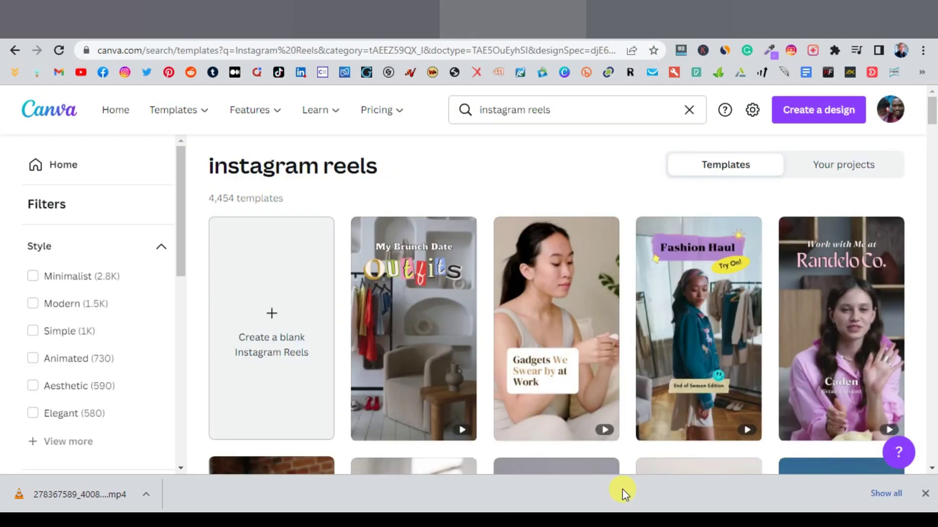
left_click(272, 319)
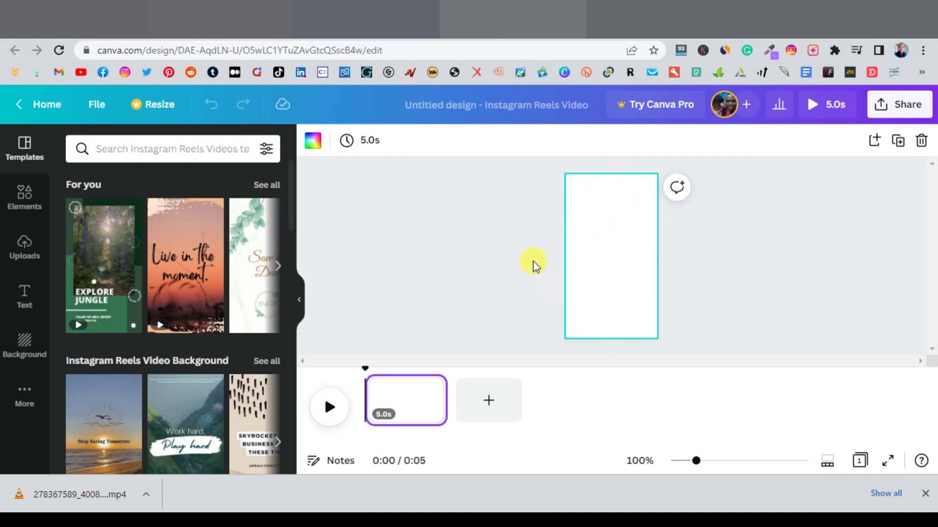
Step: Add the downloaded mp4 to the blank reel page and enlarge the video to fill the whole page
left_click_drag(73, 498, 395, 398)
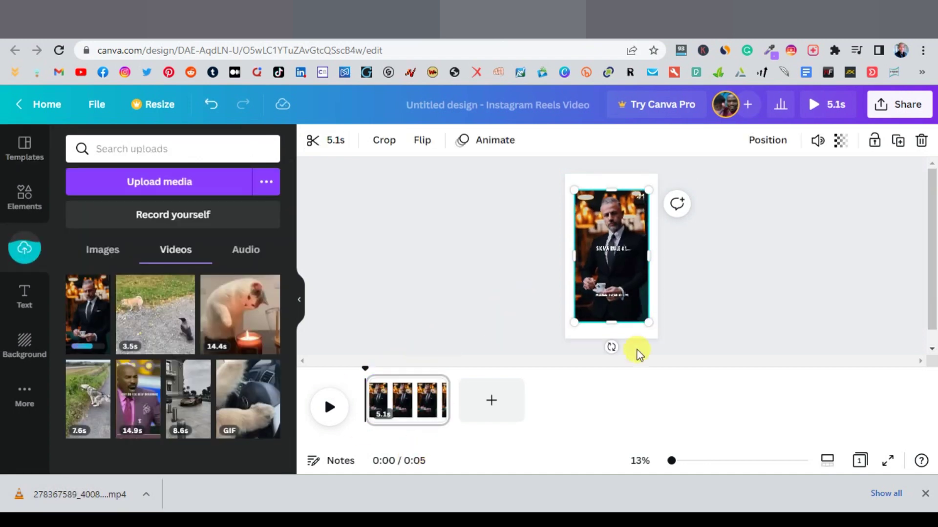
left_click(618, 270)
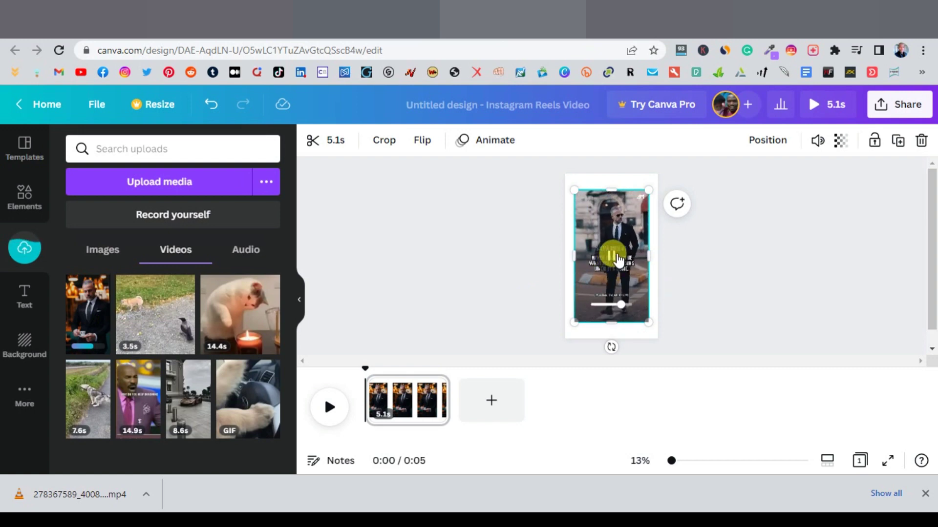
mouse_move(618, 262)
left_mouse_down()
mouse_move(618, 215)
mouse_move(626, 260)
left_mouse_up()
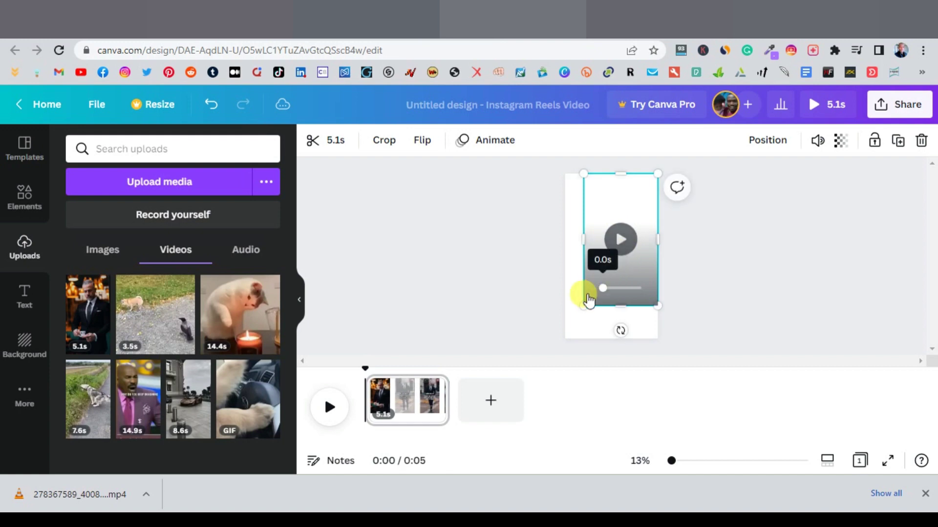
left_click_drag(584, 306, 551, 332)
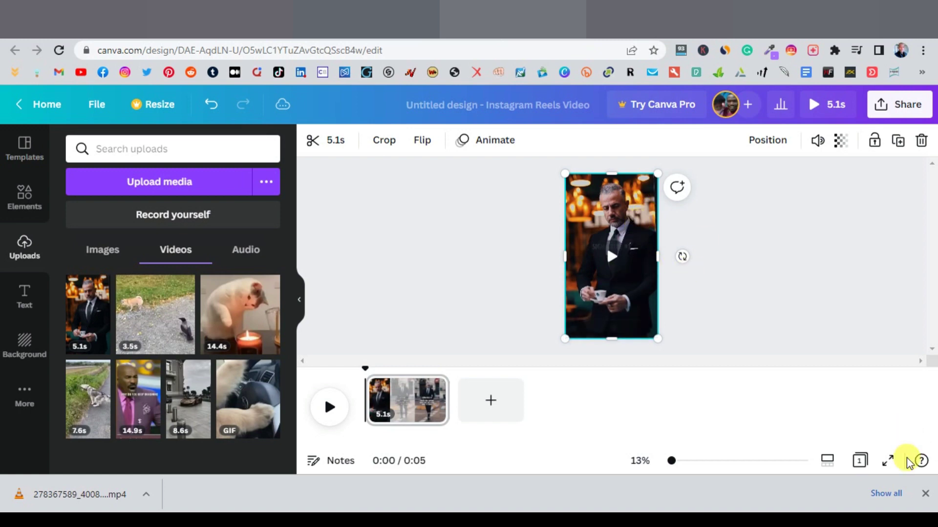
left_click(925, 493)
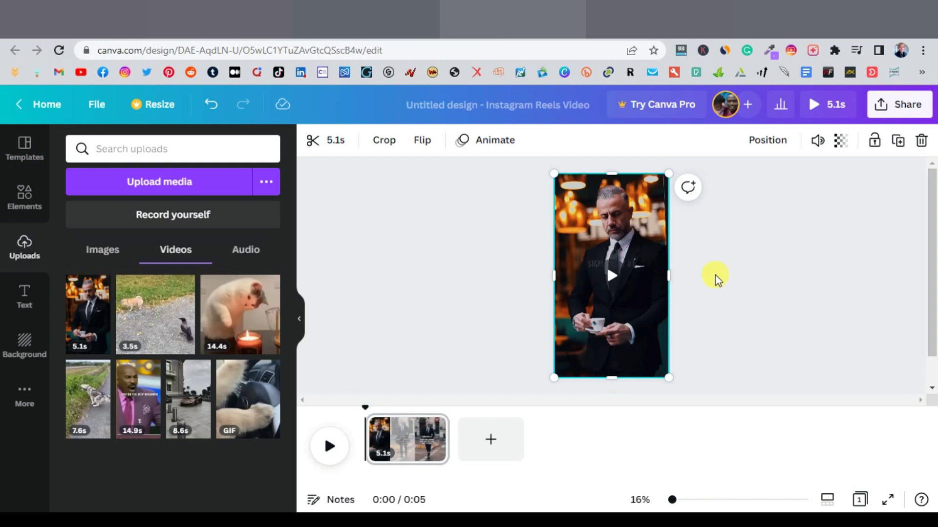
Step: Play and pause the video on the page to examine its on-screen captions and Instagram handle
mouse_move(614, 331)
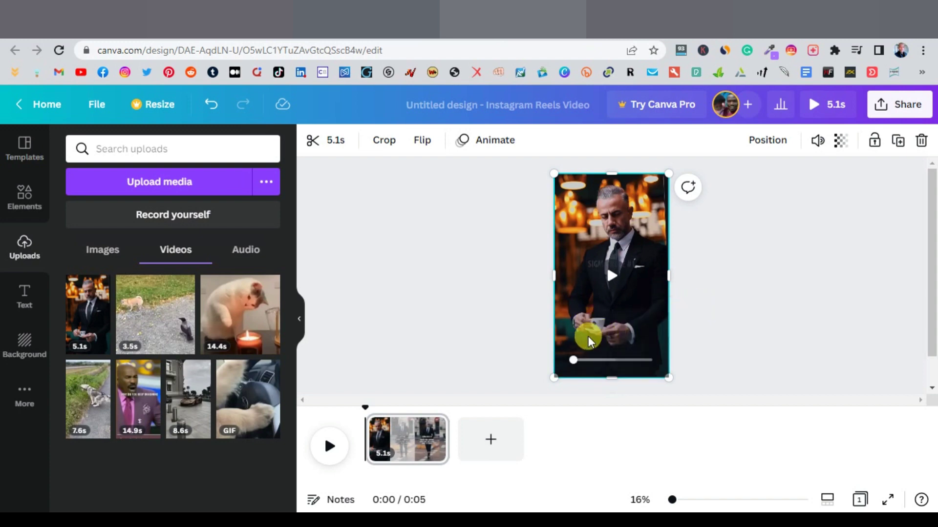
left_click(611, 276)
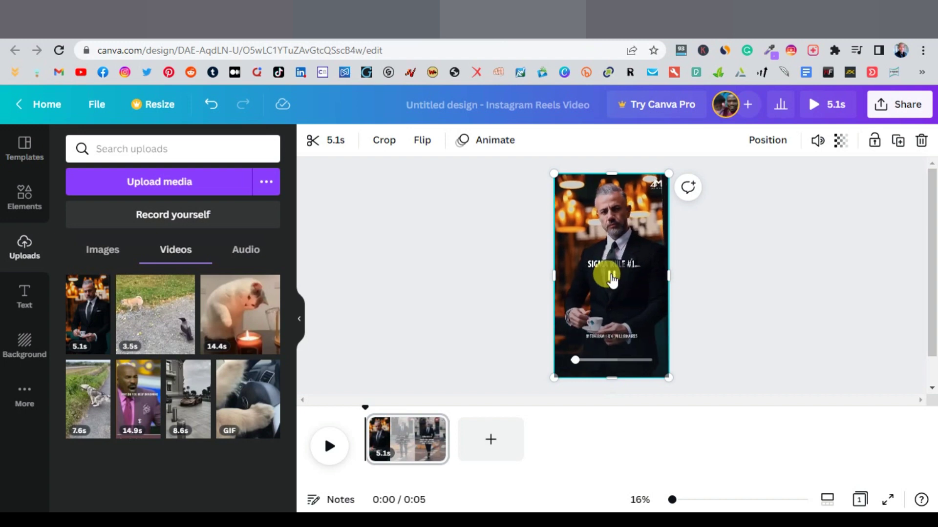
left_click(611, 279)
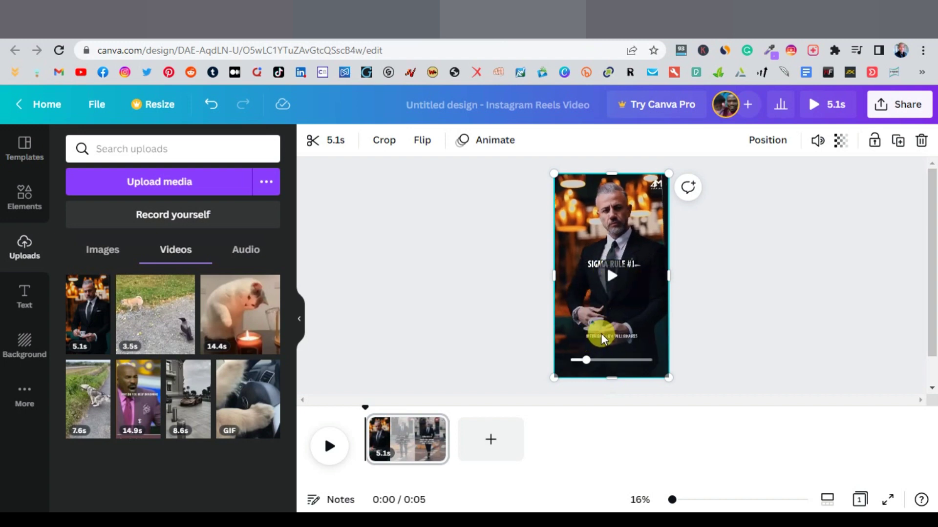
left_click(611, 279)
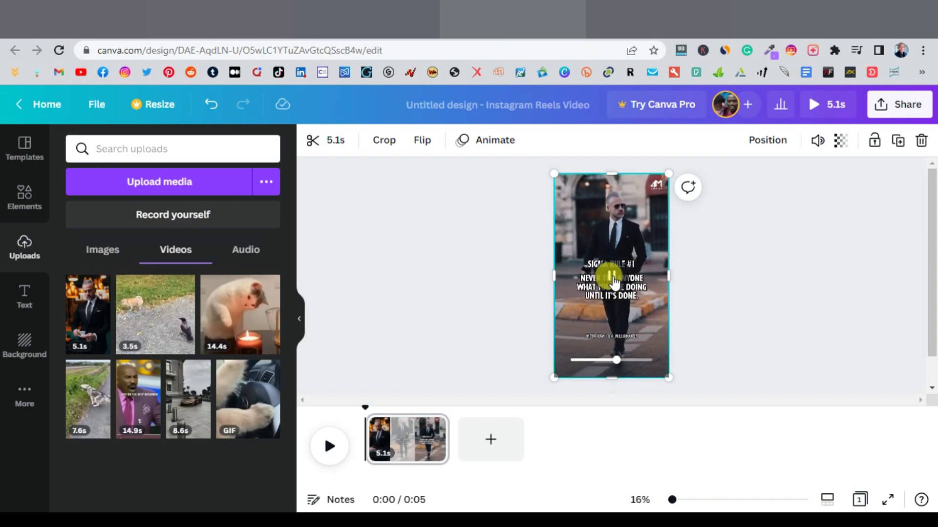
left_click(612, 279)
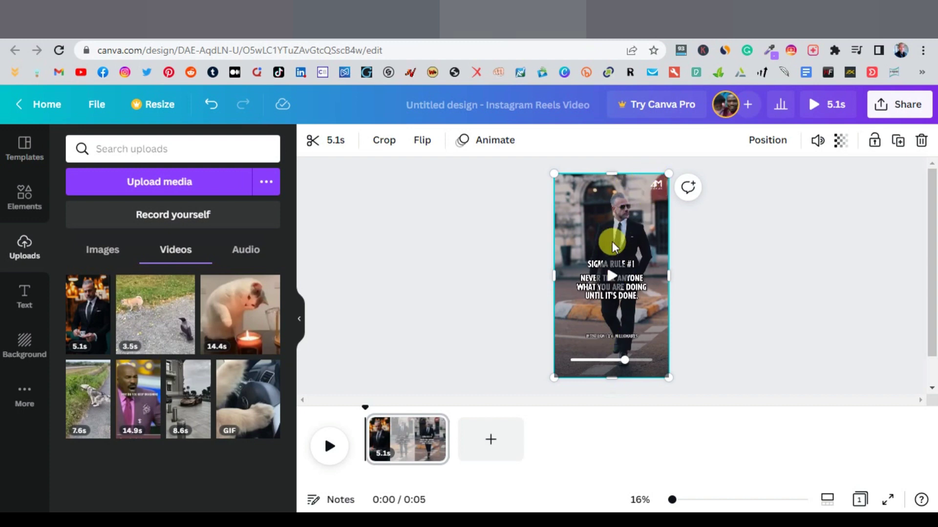
Step: Add a square shape, reshape it into a wide, flat bar, and place it across the lower part of the video
left_click(21, 196)
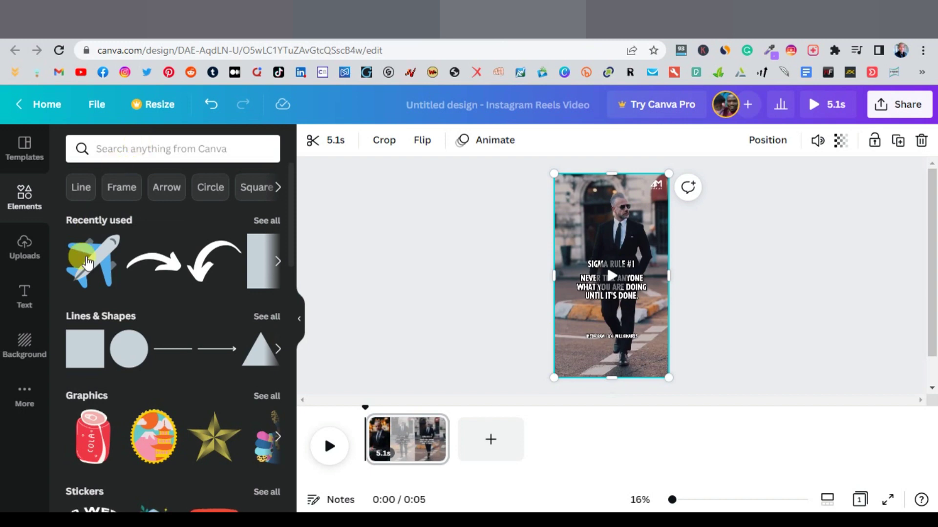
left_click(77, 353)
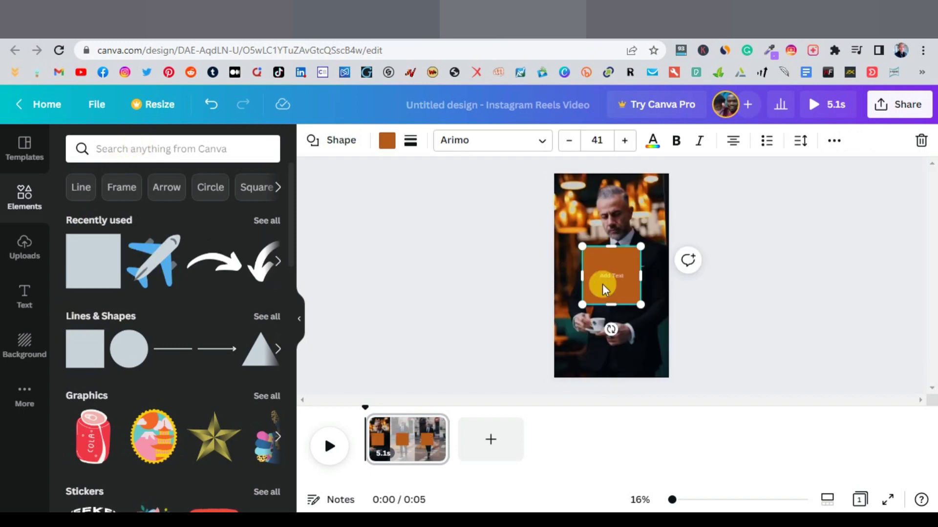
left_click(608, 298)
left_click_drag(616, 311, 663, 254)
left_click_drag(626, 288, 619, 342)
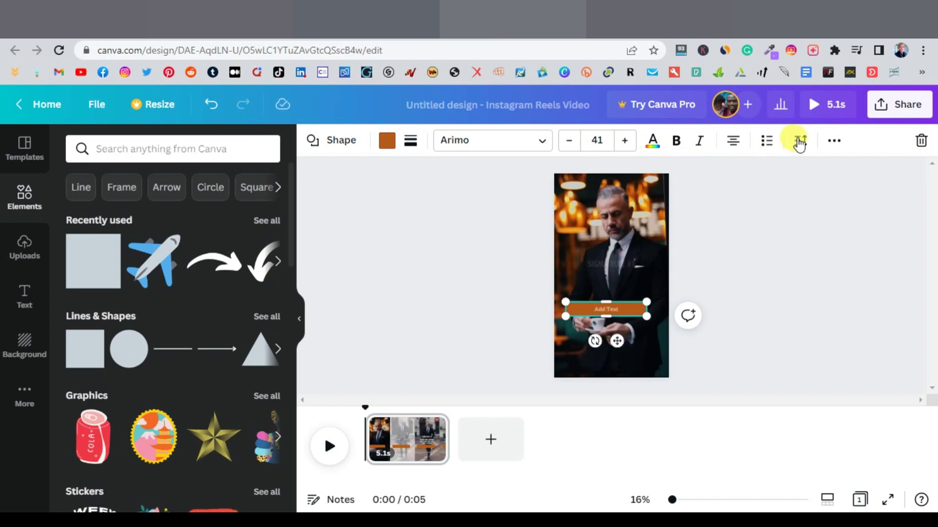
Step: Move the orange bar down over the Instagram handle in the video, previewing the design before and after the move
left_click(815, 105)
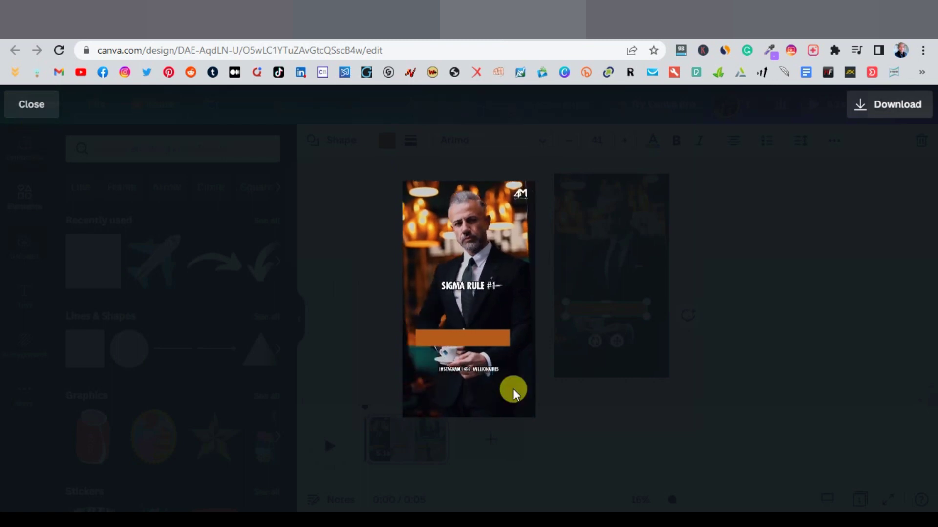
left_click(28, 105)
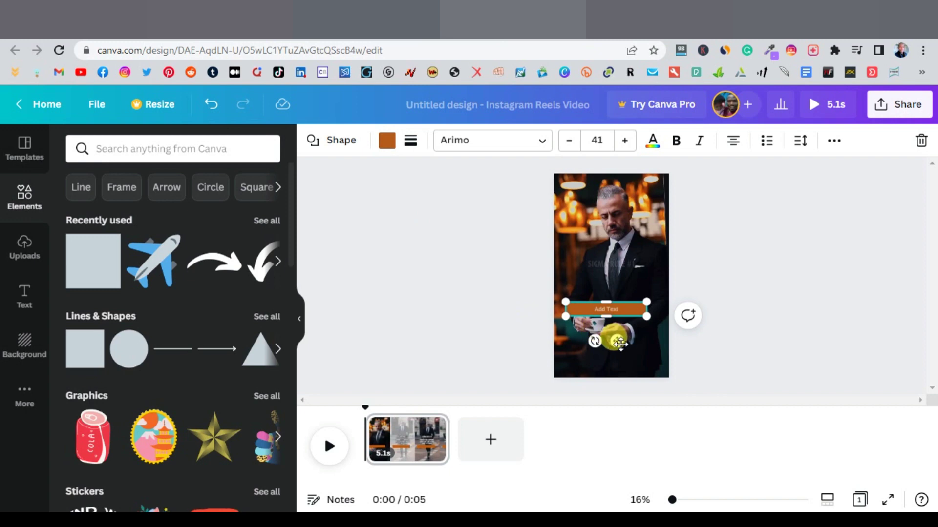
left_click_drag(616, 341, 619, 364)
left_click(326, 446)
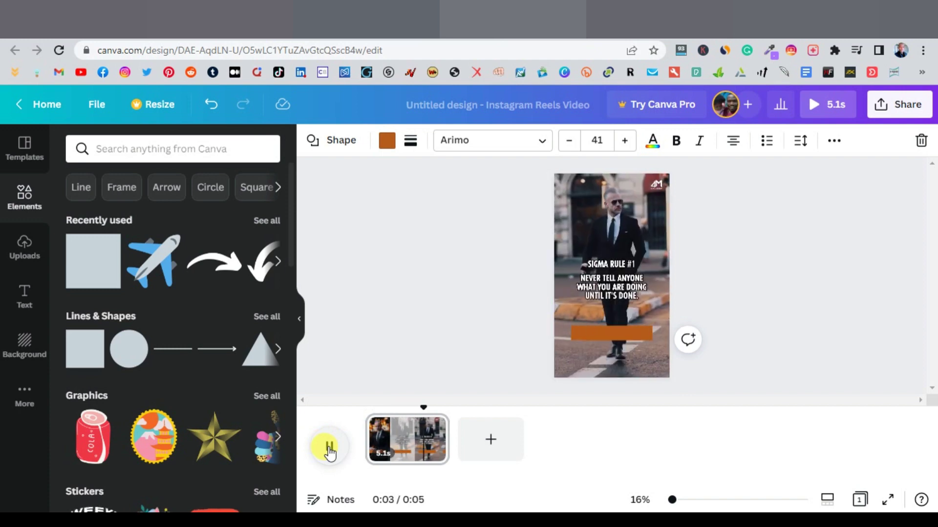
left_click(329, 446)
left_click(501, 373)
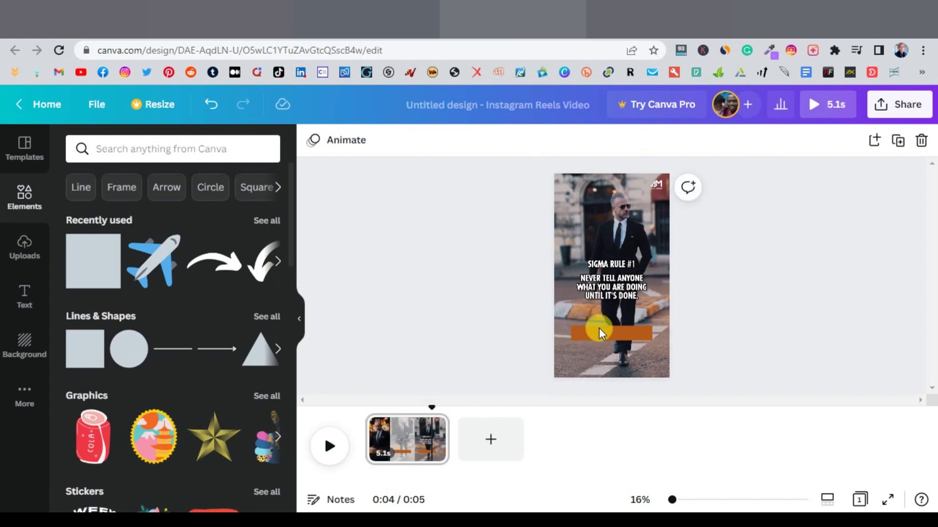
Step: Add a body text box, enlarge it to font size 47.7, and centre it horizontally above the orange bar
left_click(23, 295)
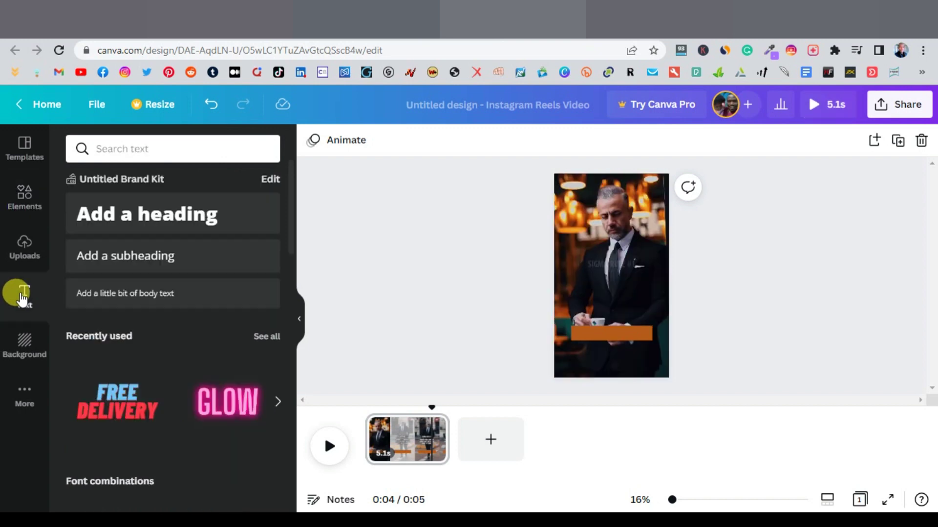
left_click(602, 335)
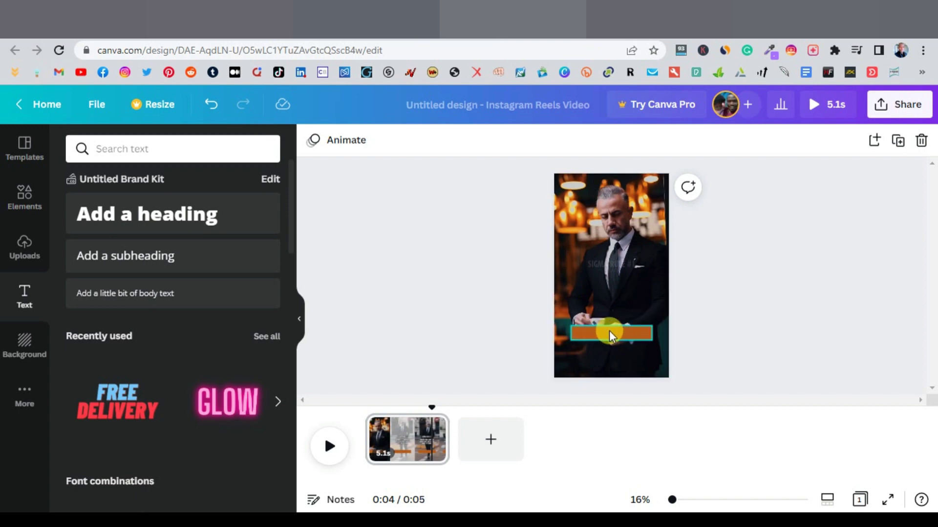
left_click(693, 253)
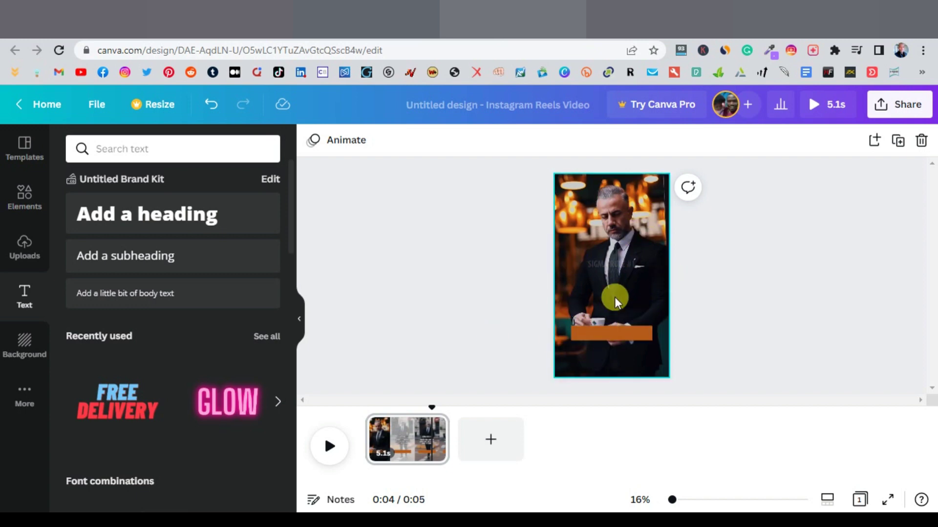
left_click(131, 299)
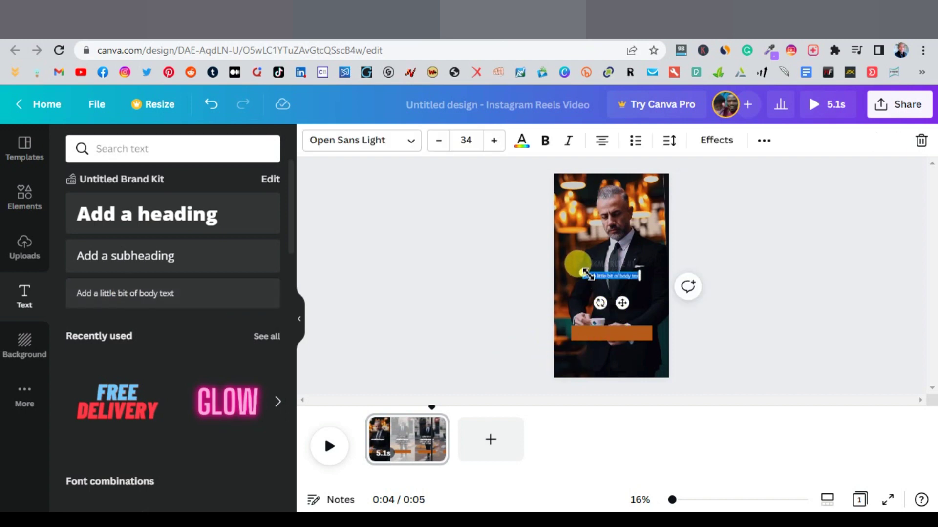
left_click_drag(586, 275, 557, 249)
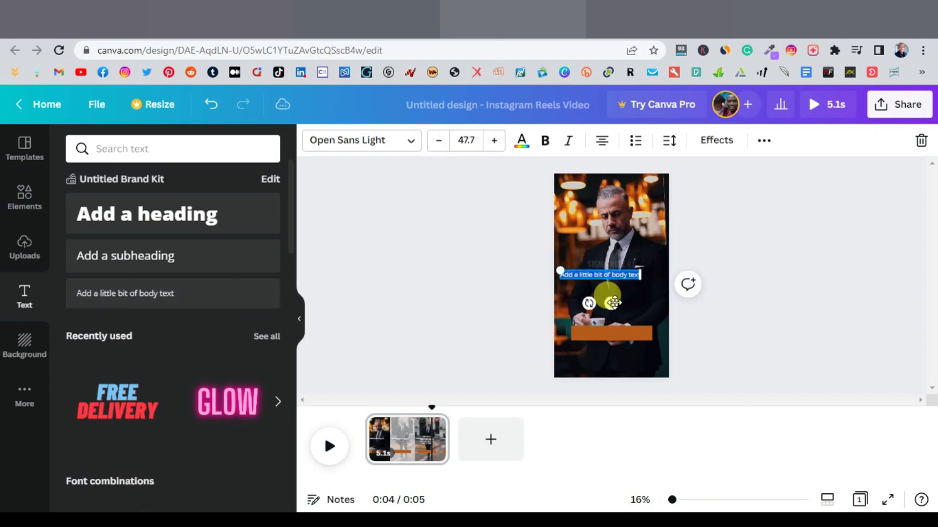
left_click_drag(620, 303, 630, 305)
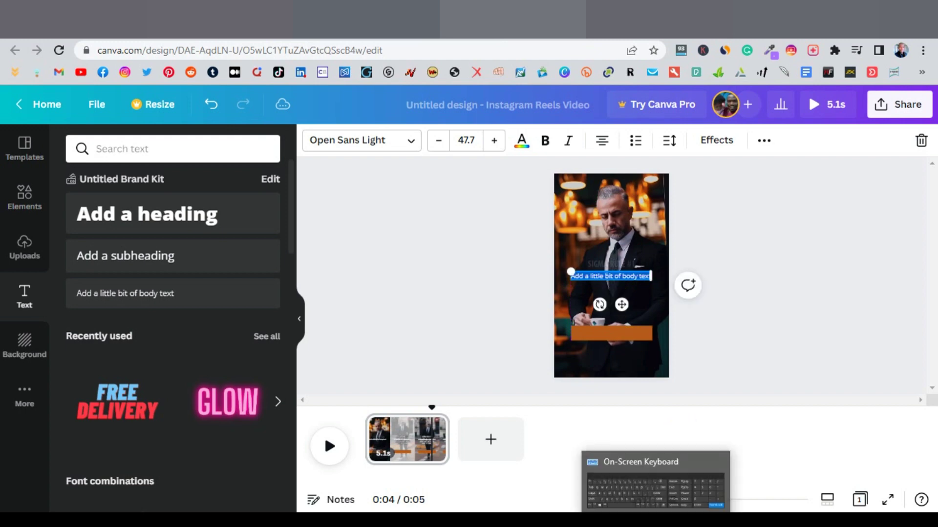
Step: Replace the placeholder wording in the body text box with the creator's own Instagram handle
left_click(655, 484)
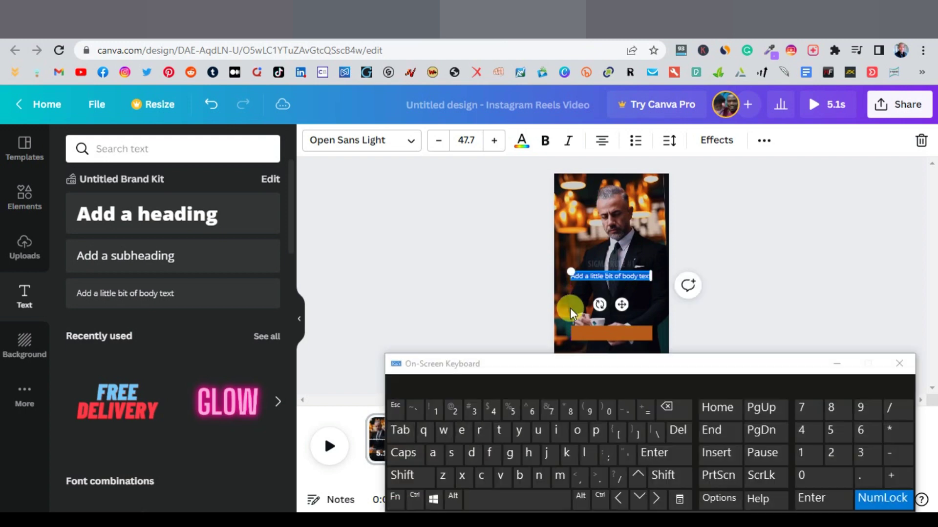
left_click(597, 277)
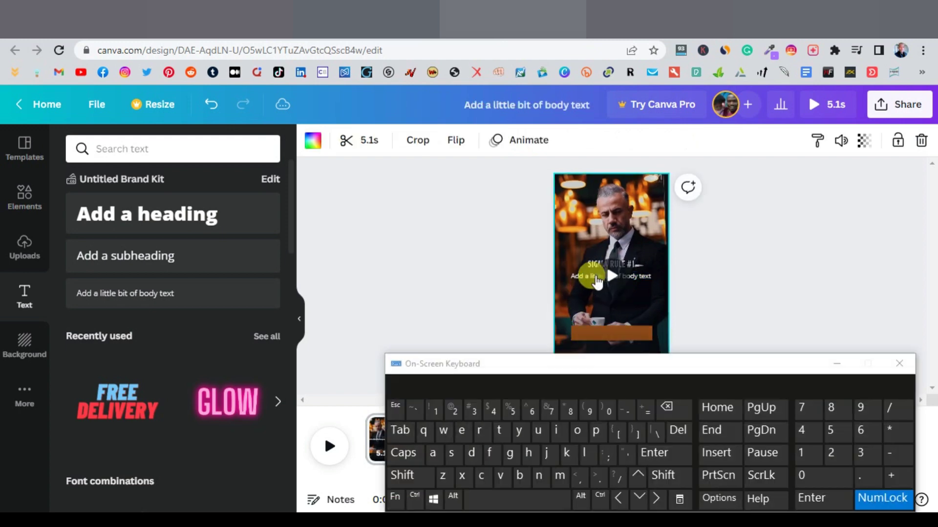
double_click(597, 281)
left_click(408, 477)
left_click(445, 427)
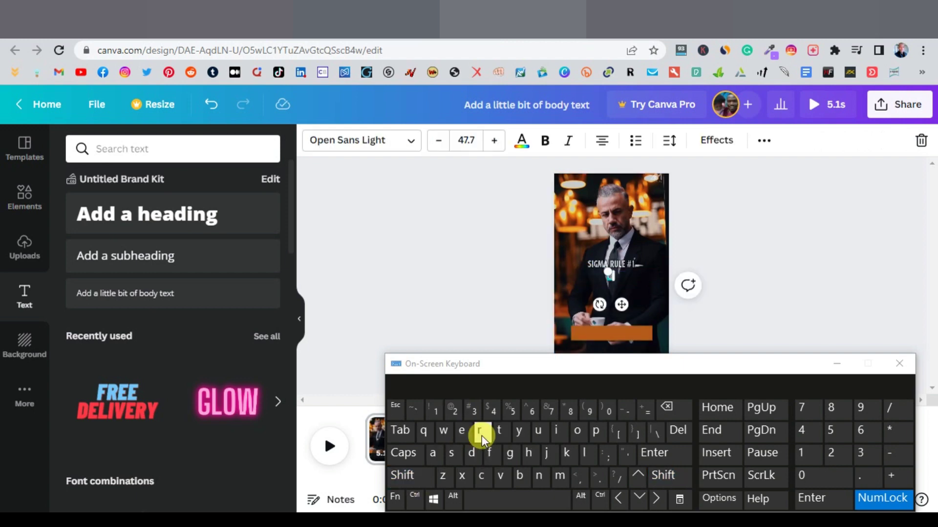
left_click(481, 432)
left_click(577, 432)
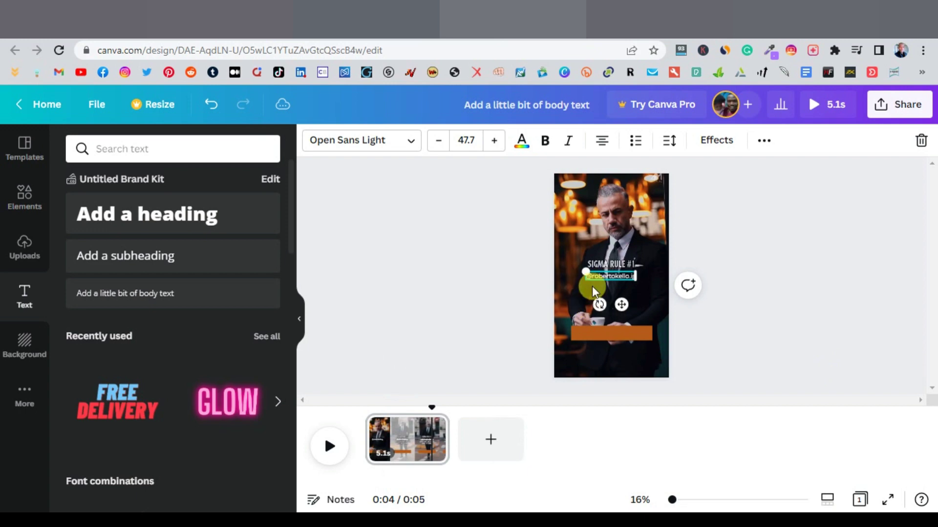
Step: Enlarge the handle text to font size 67 and place it on the orange bar
left_click_drag(584, 275, 564, 256)
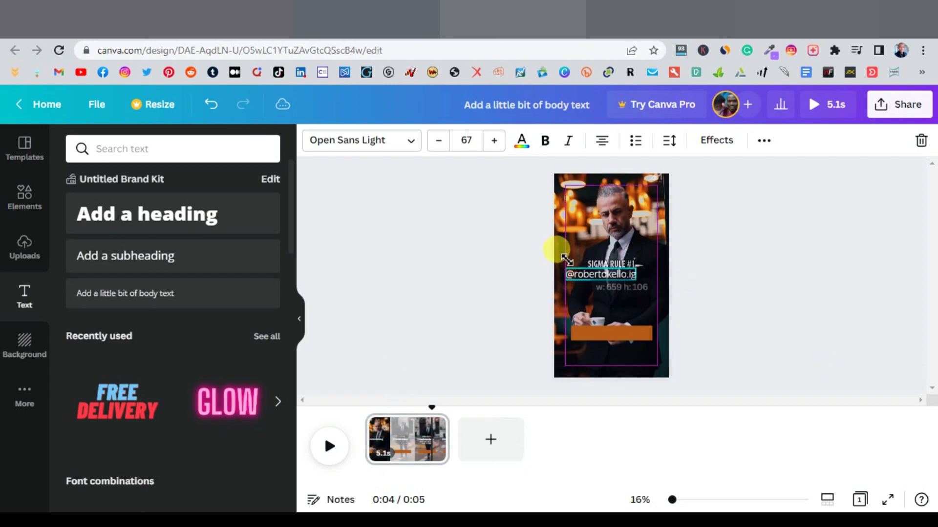
left_click_drag(611, 305, 626, 362)
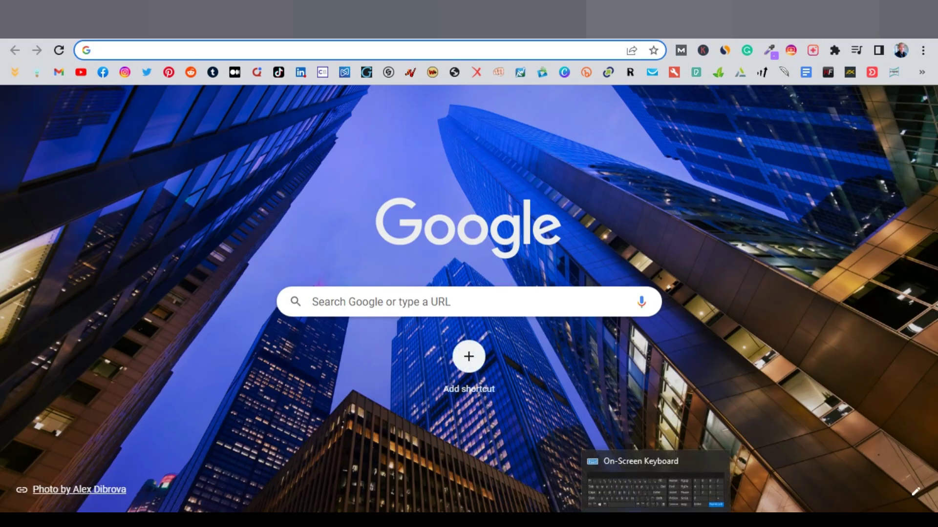
Step: Search Google for "instagram logo png" and show the image results
left_click(275, 53)
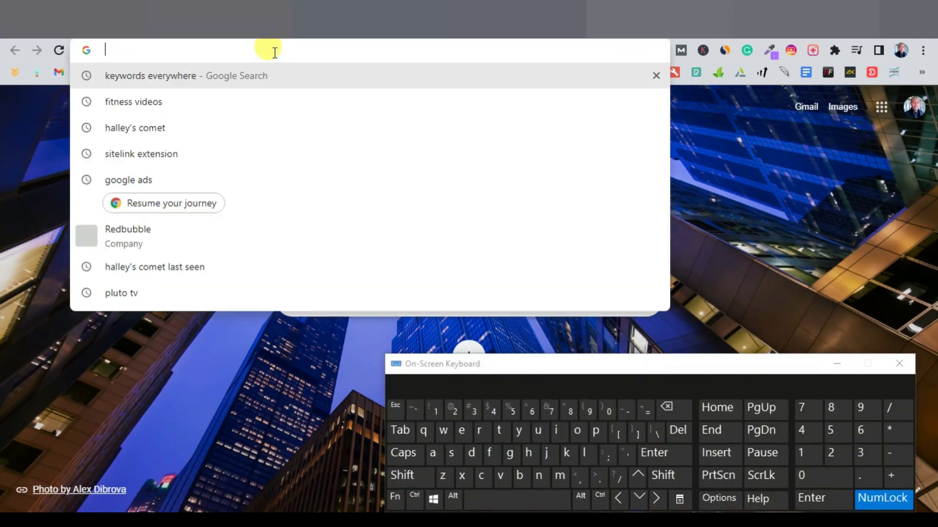
type("instagram lo")
left_click(641, 493)
left_click(641, 493)
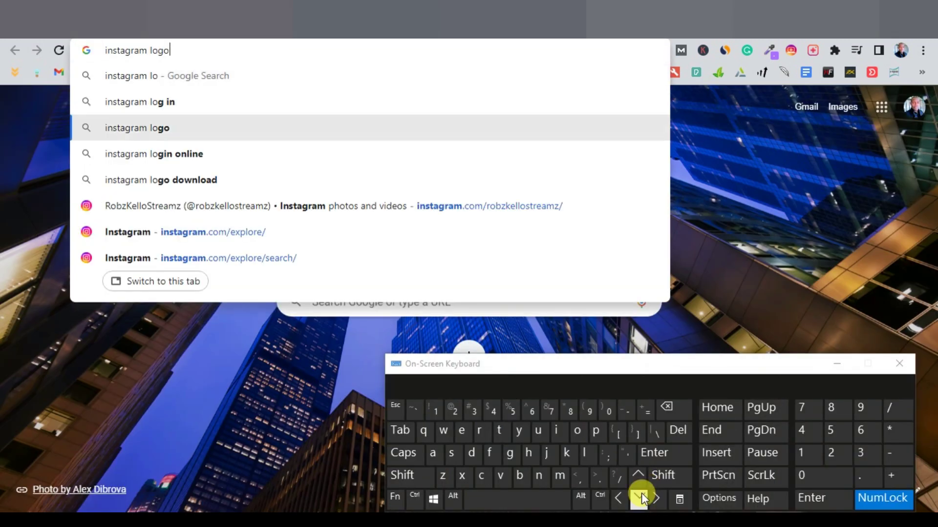
left_click(493, 494)
left_click(596, 431)
left_click(542, 473)
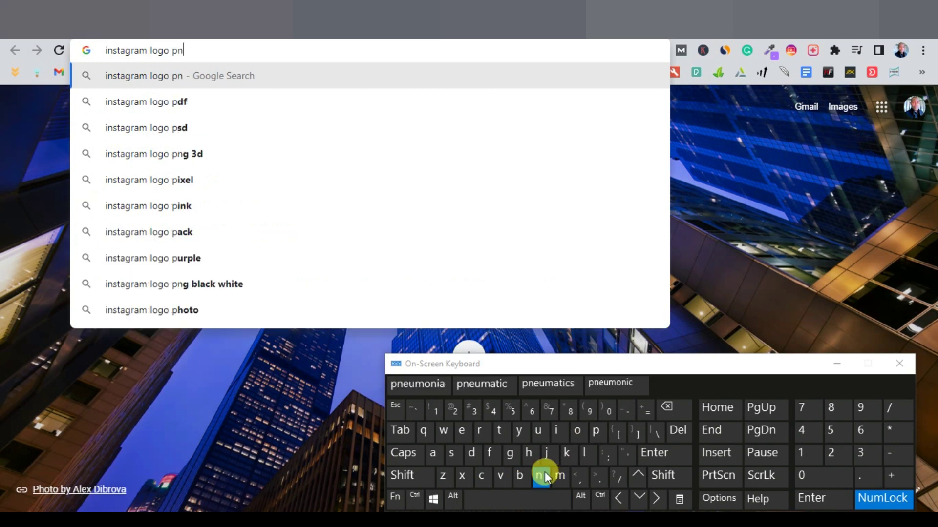
left_click(516, 457)
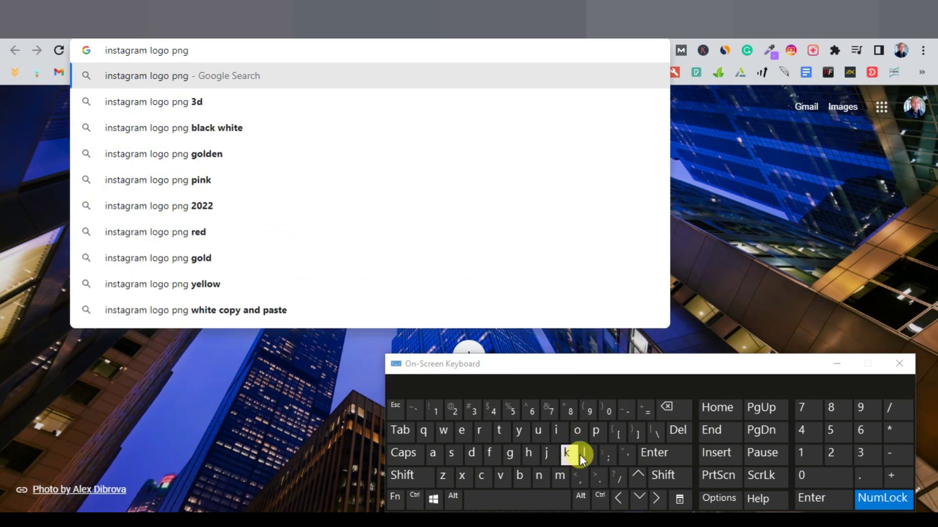
left_click(664, 454)
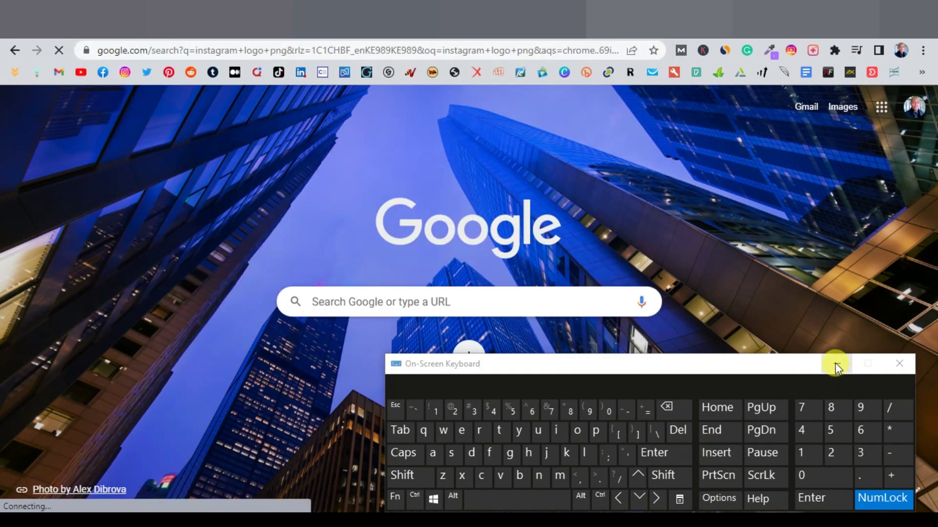
left_click(836, 364)
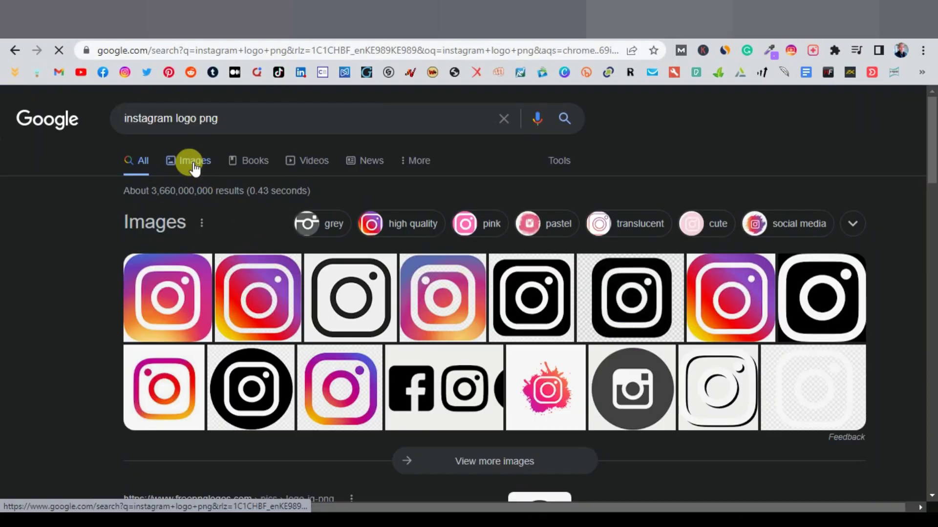
left_click(189, 160)
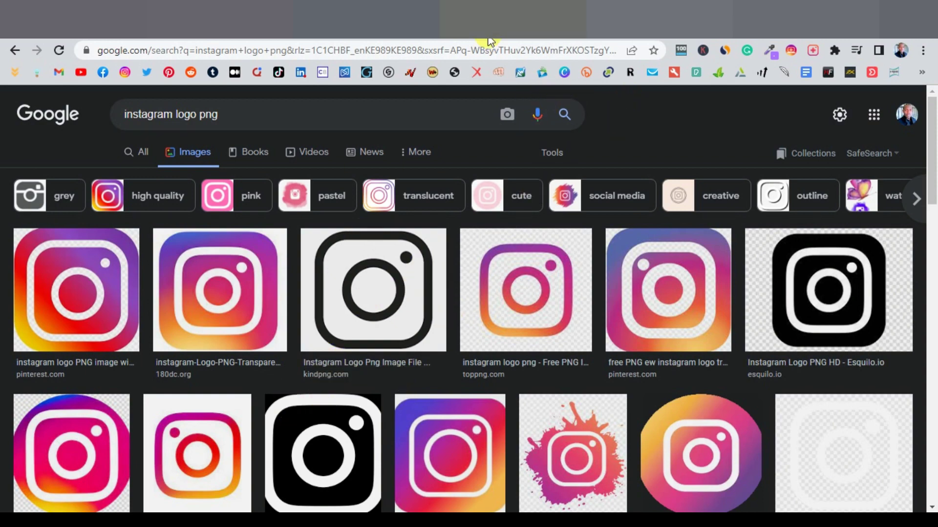
Step: Switch back to the Canva design, add the Instagram logo image, and shrink it to sit at the orange bar's left end
left_click(513, 20)
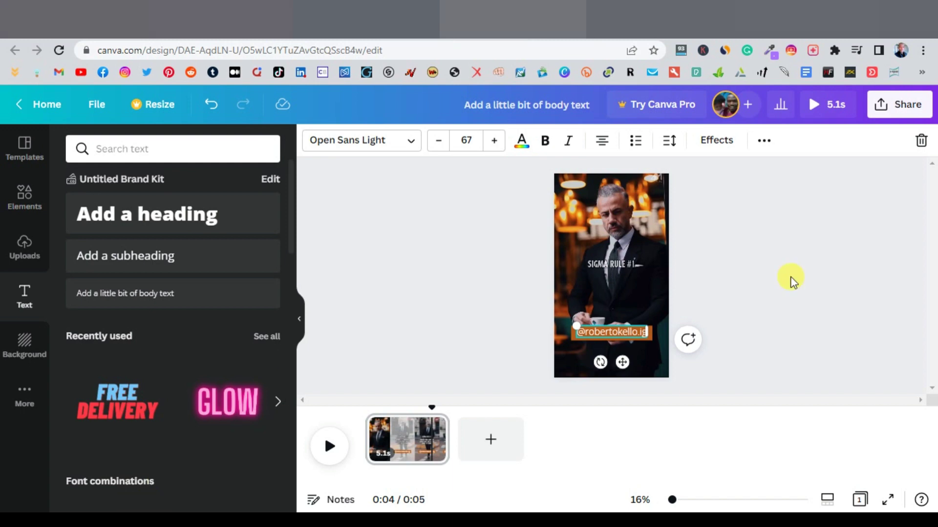
left_click_drag(852, 320, 497, 347)
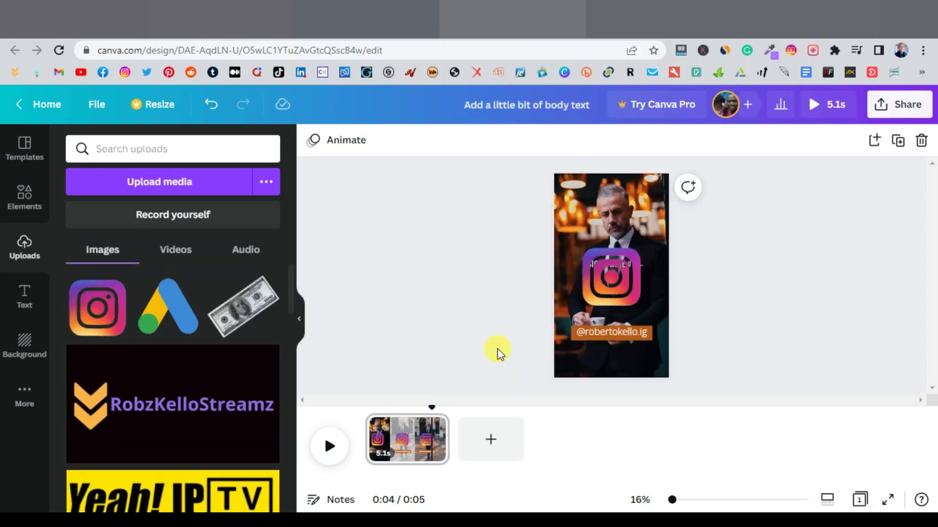
left_click(614, 280)
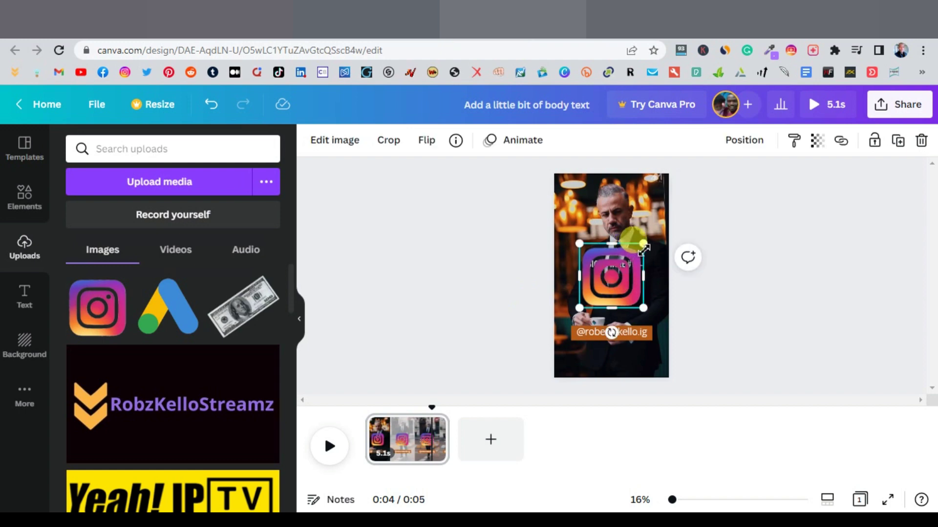
left_click_drag(644, 250, 576, 367)
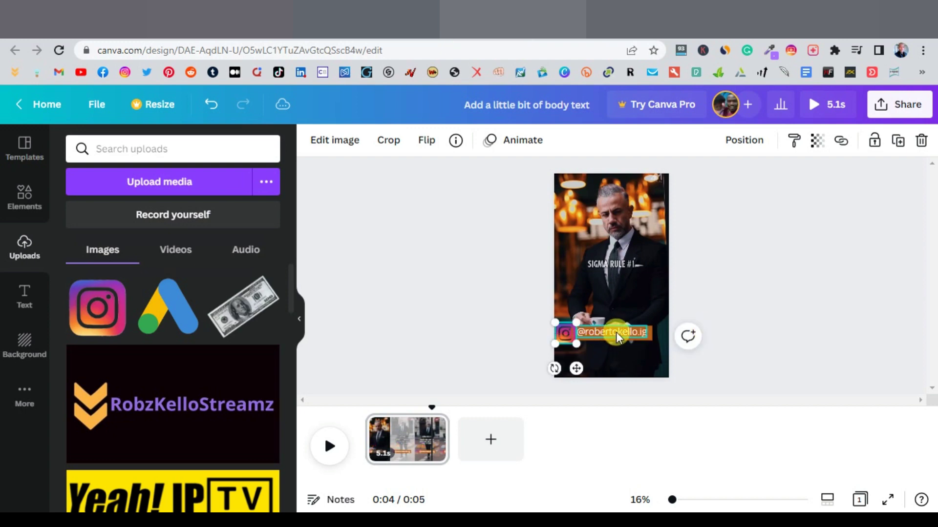
Step: Shift the orange bar right, clear of the Instagram logo, and place the handle text back on it
left_click_drag(616, 332, 621, 322)
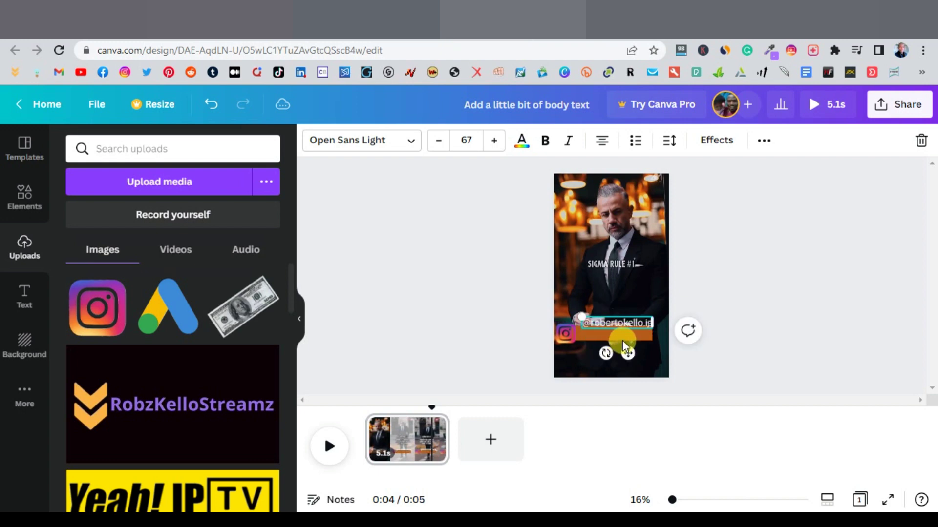
left_click(622, 338)
left_click(631, 337)
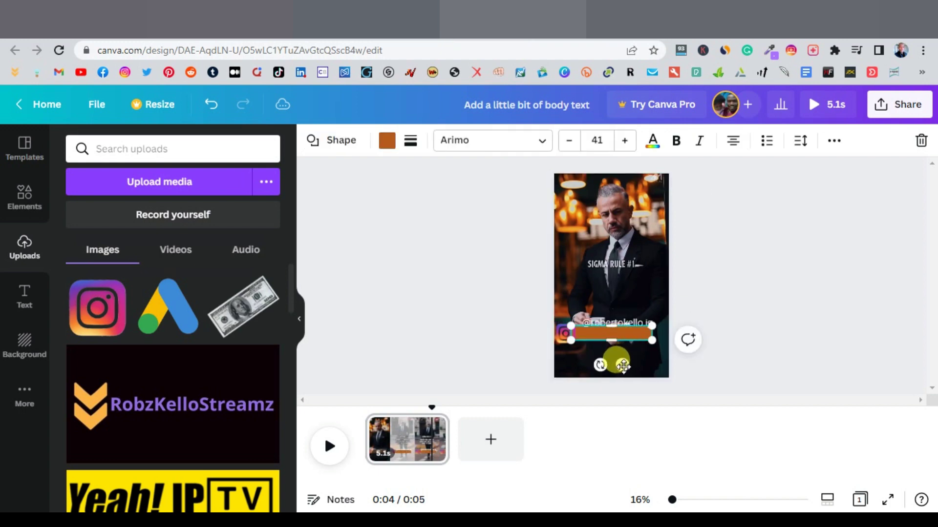
left_click_drag(626, 364, 635, 365)
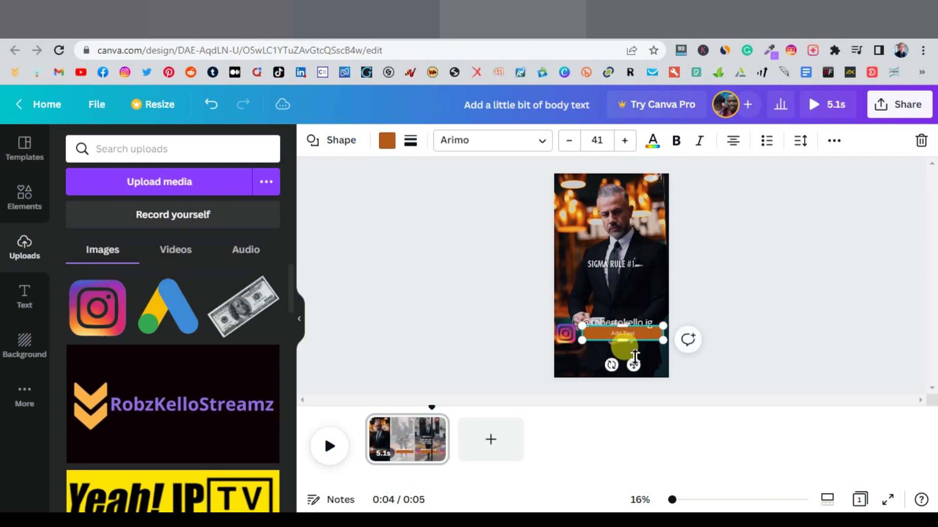
left_click(590, 363)
left_click(600, 320)
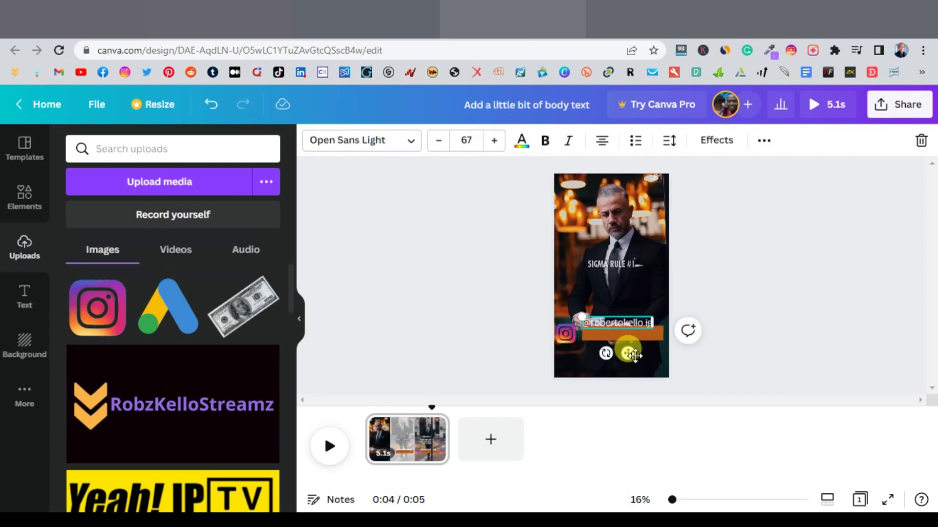
left_click_drag(628, 351, 641, 366)
Step: Move the Instagram logo right against the orange bar and nudge the handle text left beside it
left_click(571, 344)
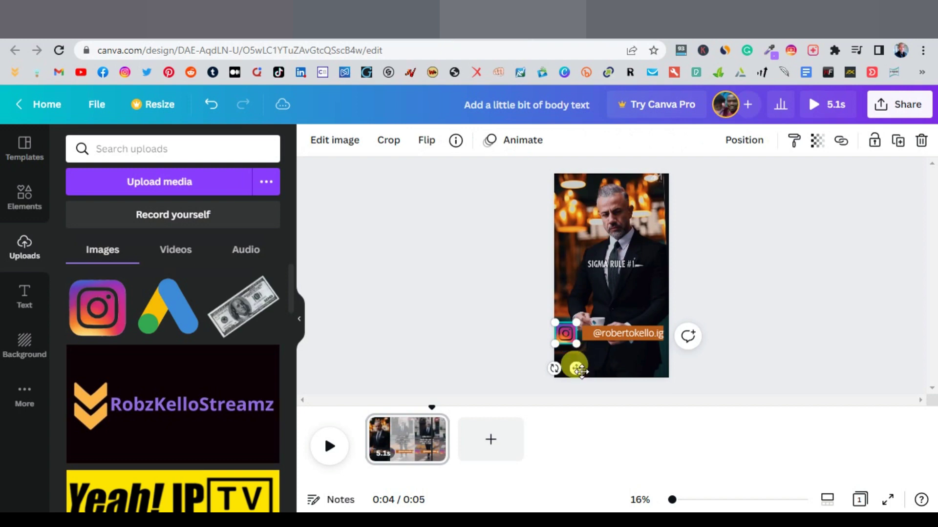
left_click_drag(581, 366, 591, 366)
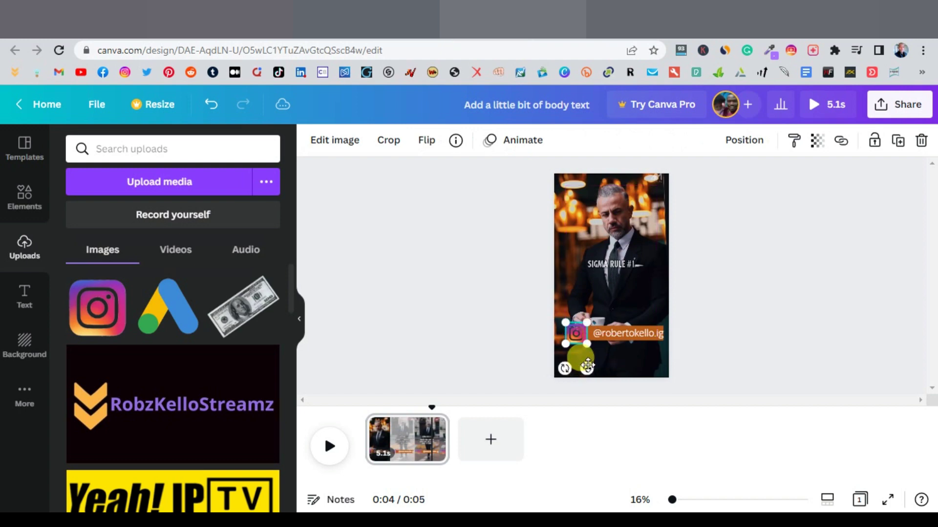
left_click(626, 366)
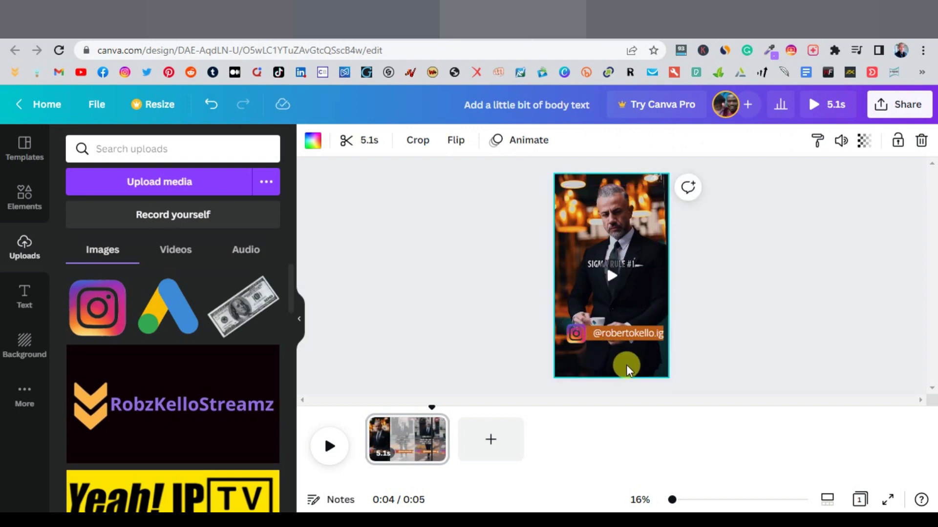
left_click(624, 336)
left_click_drag(638, 363, 631, 364)
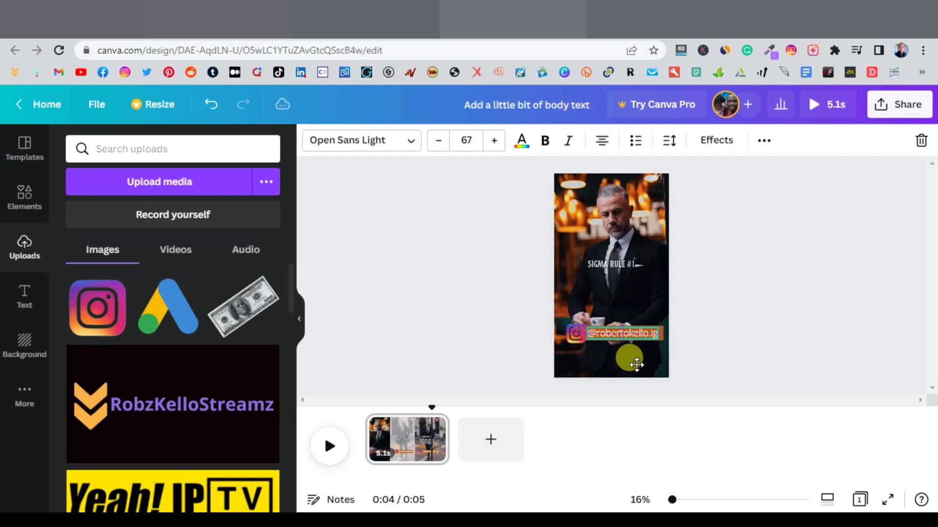
left_click(652, 359)
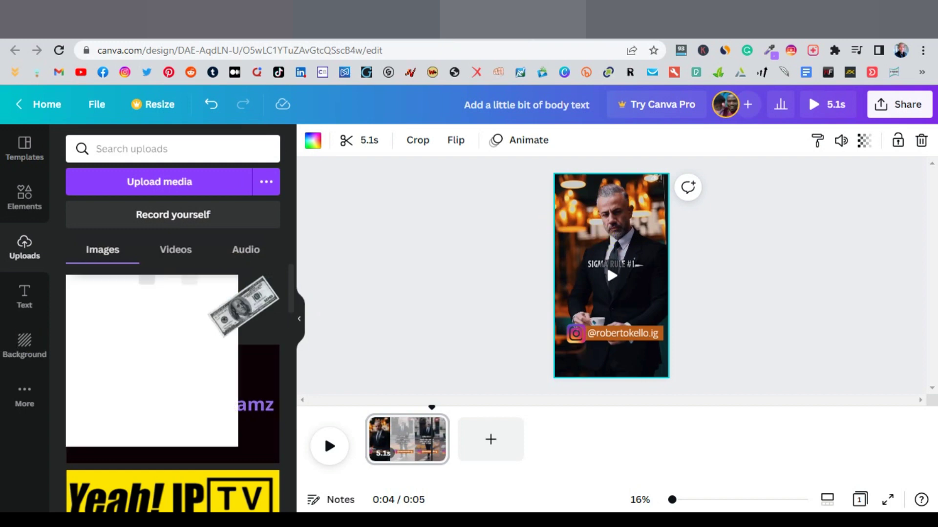
left_click(22, 296)
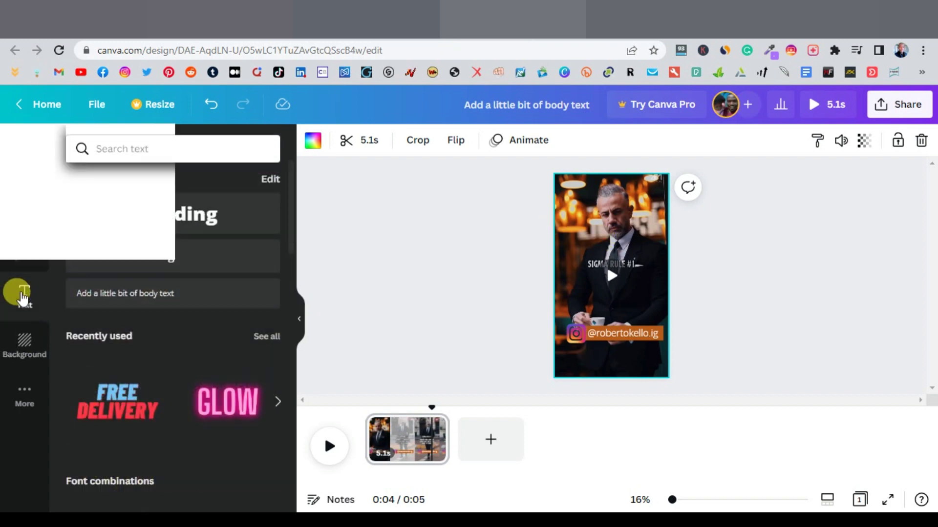
left_click(180, 295)
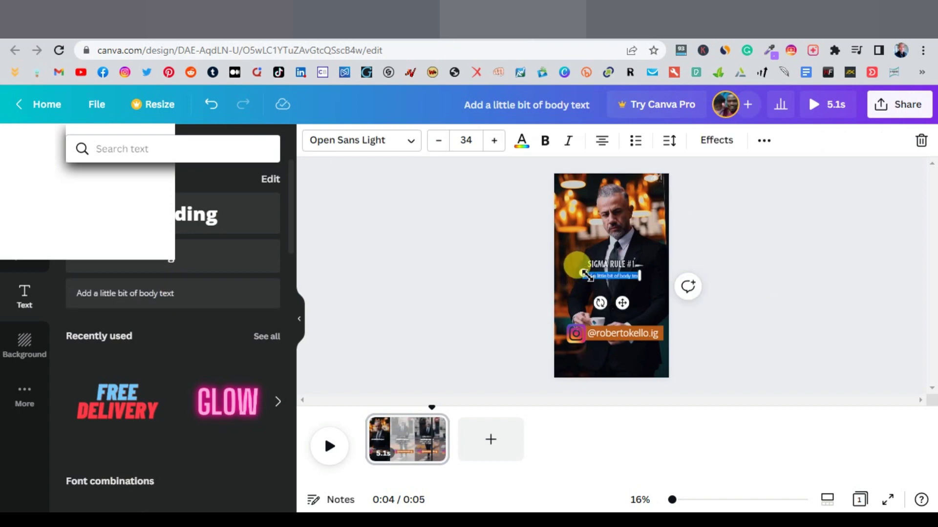
left_click_drag(585, 274, 507, 218)
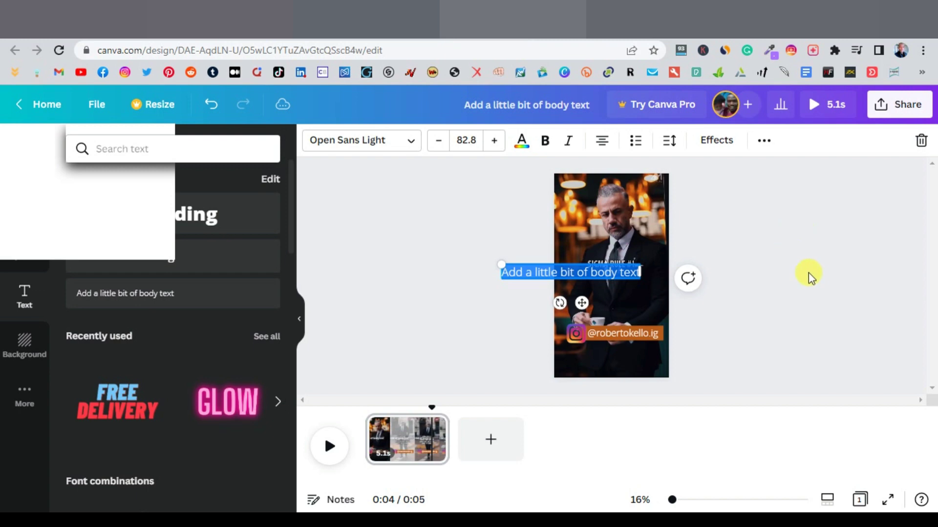
left_click(921, 140)
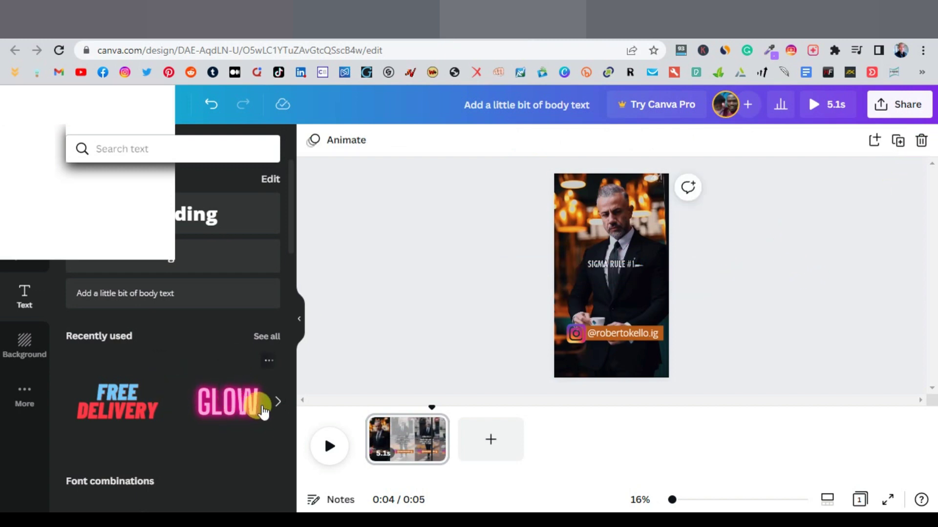
Step: Add the recently used pink neon GLOW text style to the video and shrink it to font size 139
left_click(277, 402)
left_click(67, 401)
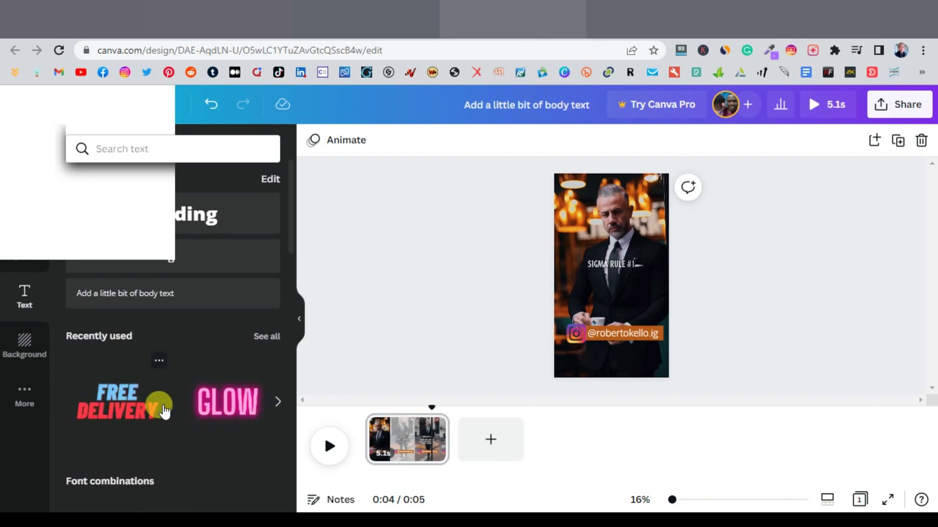
left_click(233, 410)
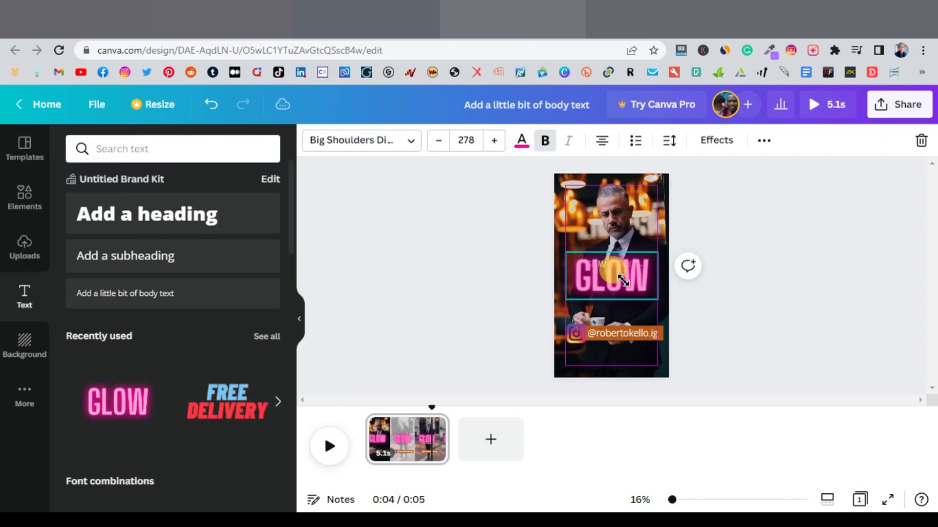
left_click_drag(660, 303, 612, 275)
Step: Replace the GLOW wording with "TYPE 'YES' IF YOU AGREE"
key("ctrl+super+o")
double_click(594, 264)
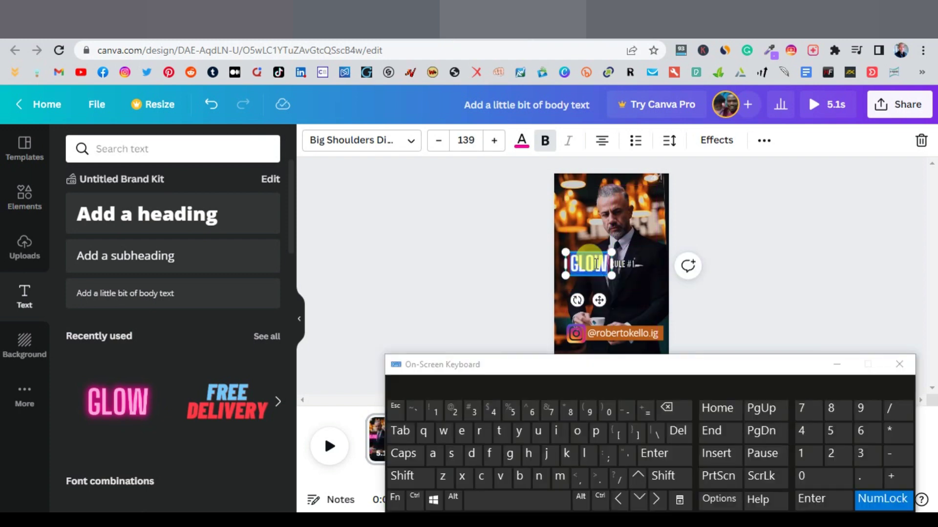
type("TYPE 'YES'")
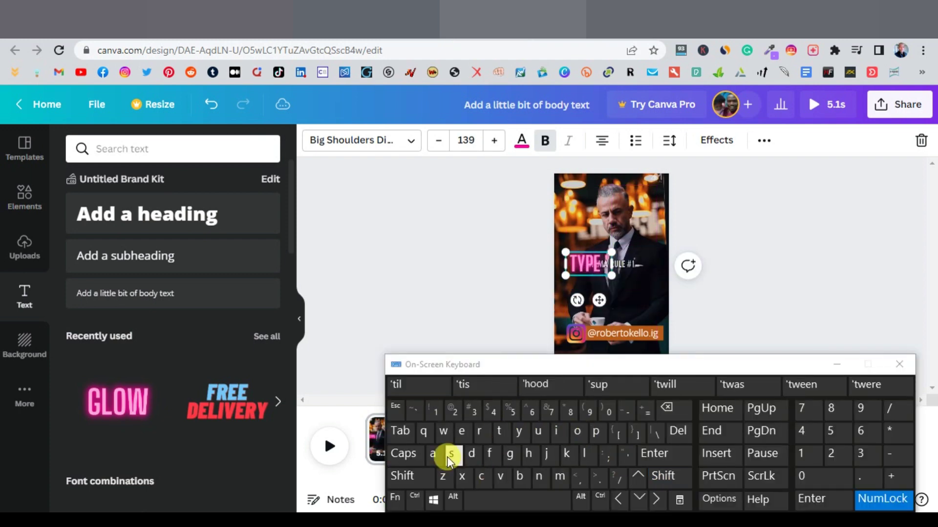
type(" IF YOU AGREE")
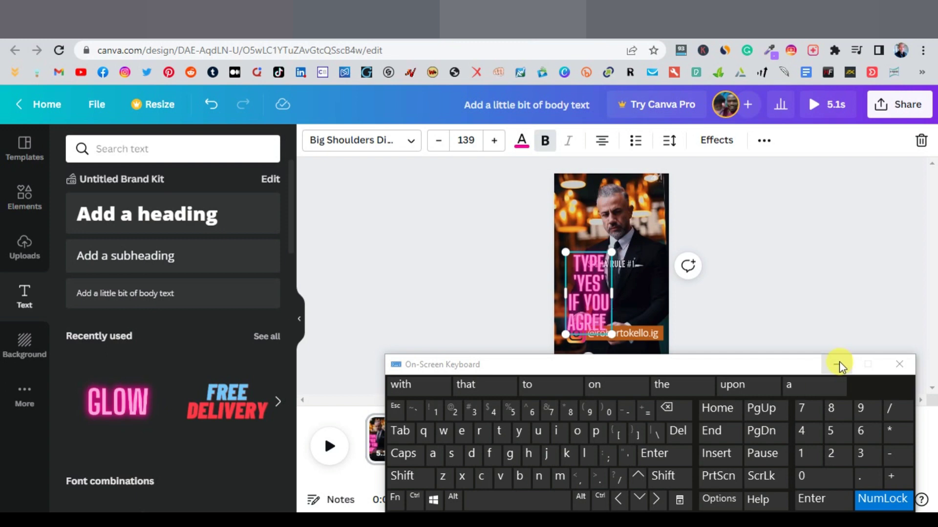
Step: Shrink the call-to-action text to font size 95.5, widen it to three lines, and centre it between the SIGMA RULE caption and handle bar
left_click(838, 365)
left_click_drag(611, 334, 597, 309)
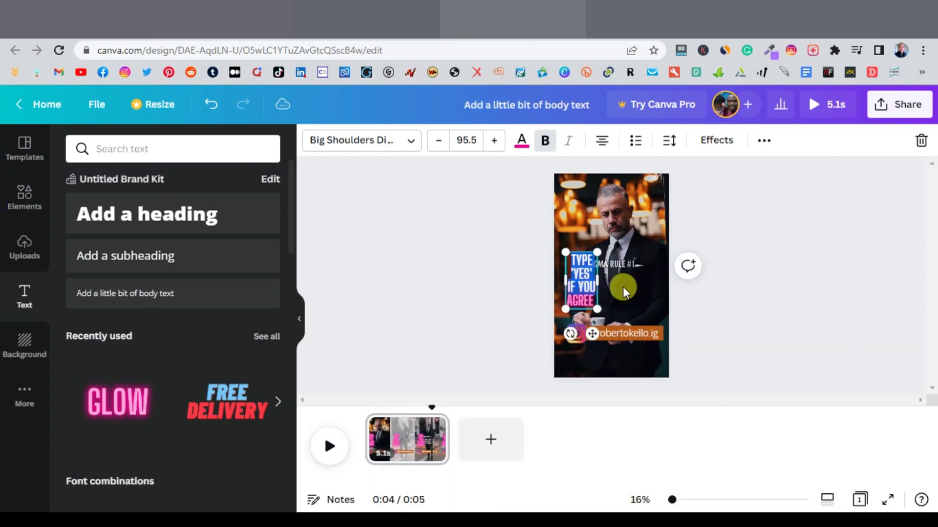
left_click(606, 286)
left_click(588, 285)
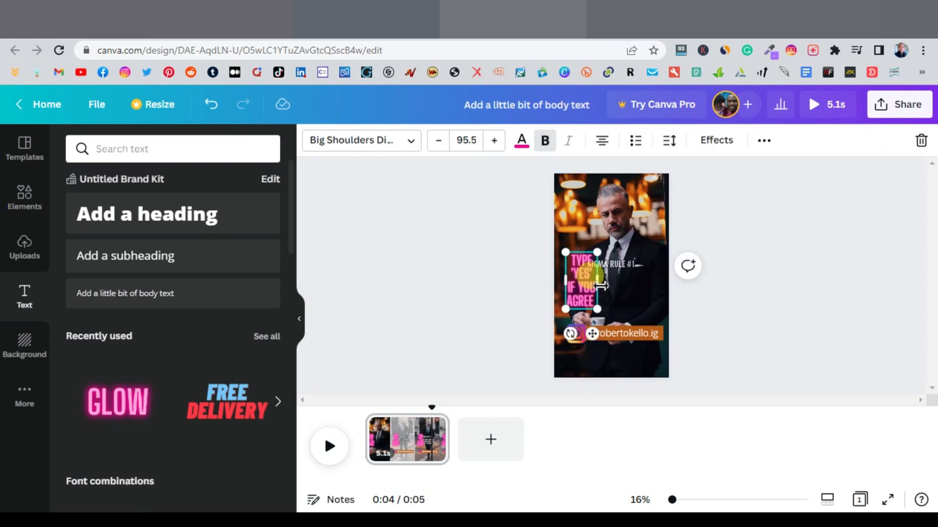
left_click_drag(611, 285, 616, 282)
left_click_drag(604, 316, 626, 346)
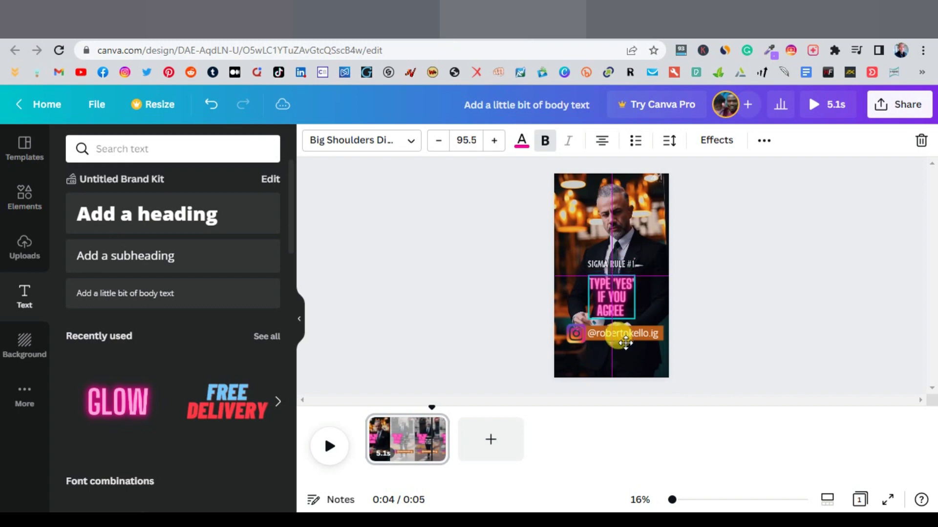
left_click(764, 290)
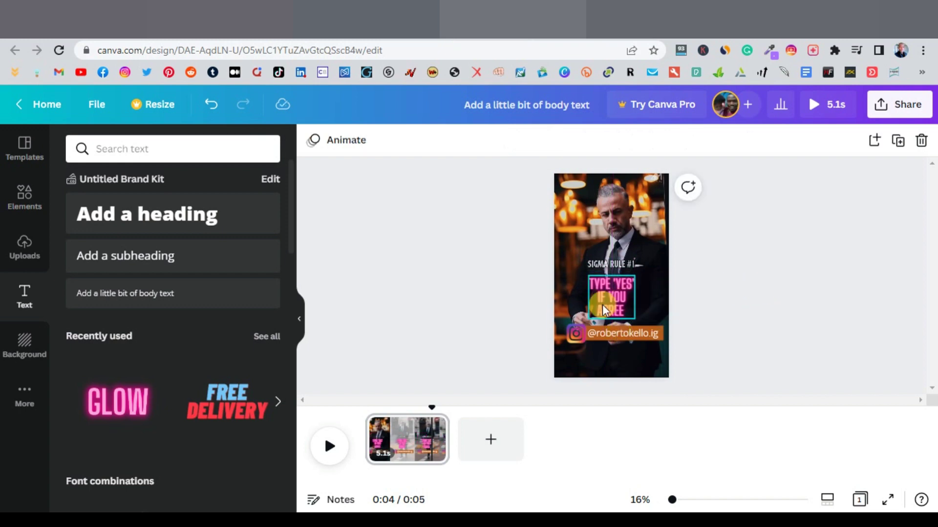
Step: Rotate the call-to-action text to -19° and shift it slightly right above the handle bar
left_click(618, 300)
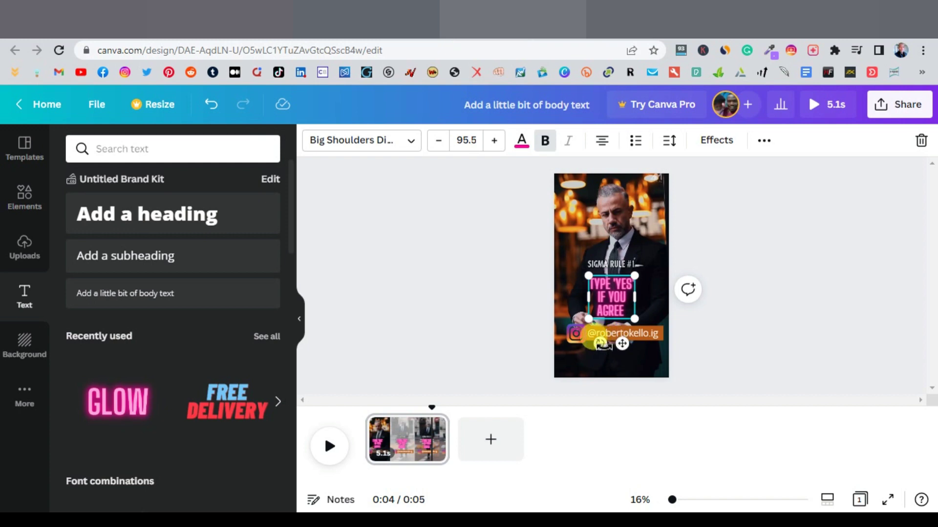
mouse_move(601, 345)
left_mouse_down()
mouse_move(621, 353)
mouse_move(613, 350)
left_mouse_up()
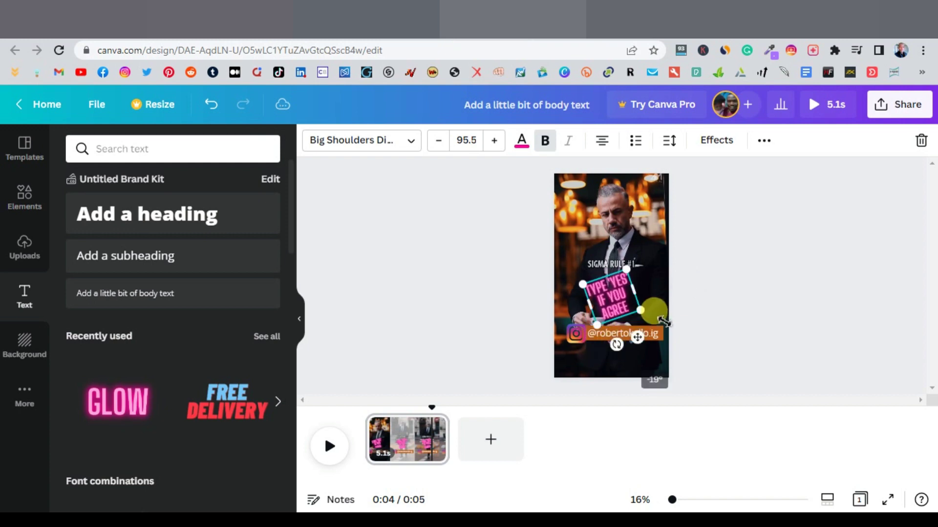
left_click(751, 269)
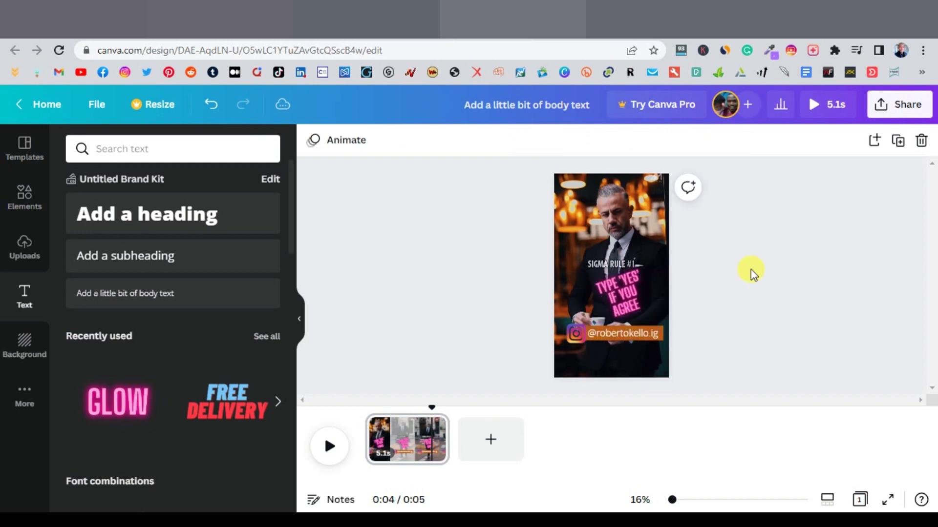
Step: Recolour the tilted call-to-action text with the document's white
left_click(627, 286)
left_click(520, 141)
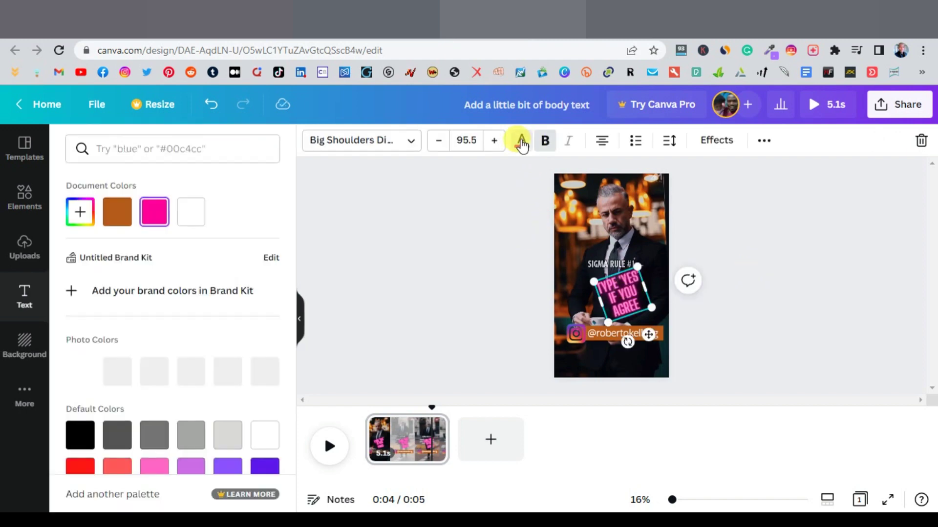
left_click(190, 220)
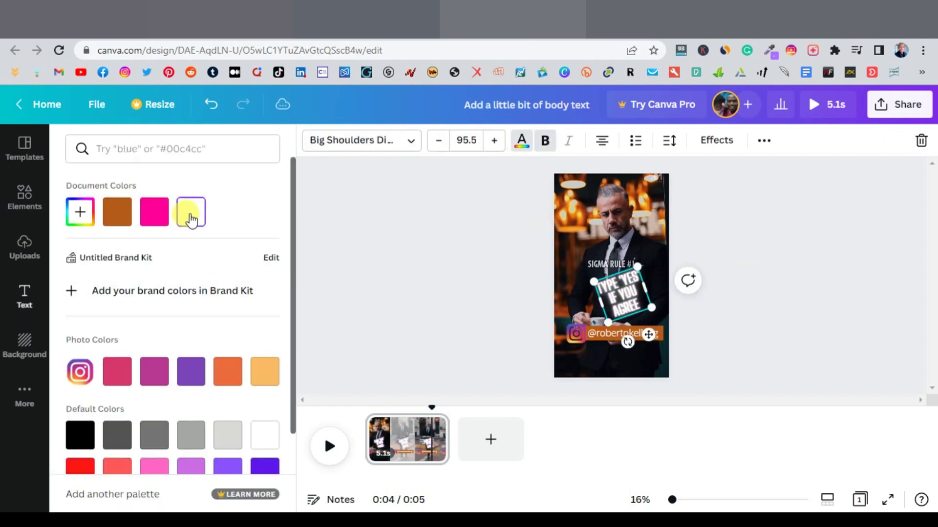
left_click(756, 295)
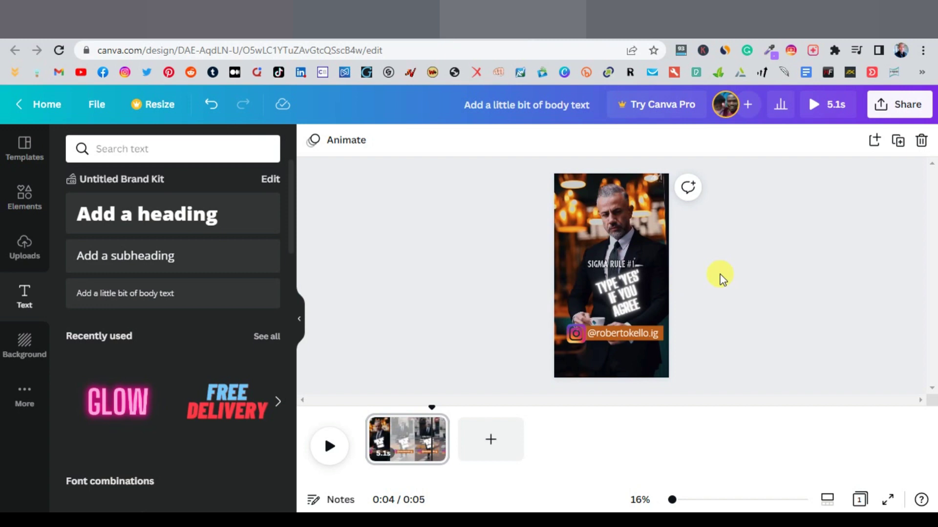
Step: Download the finished design as an MP4 video
left_click(906, 106)
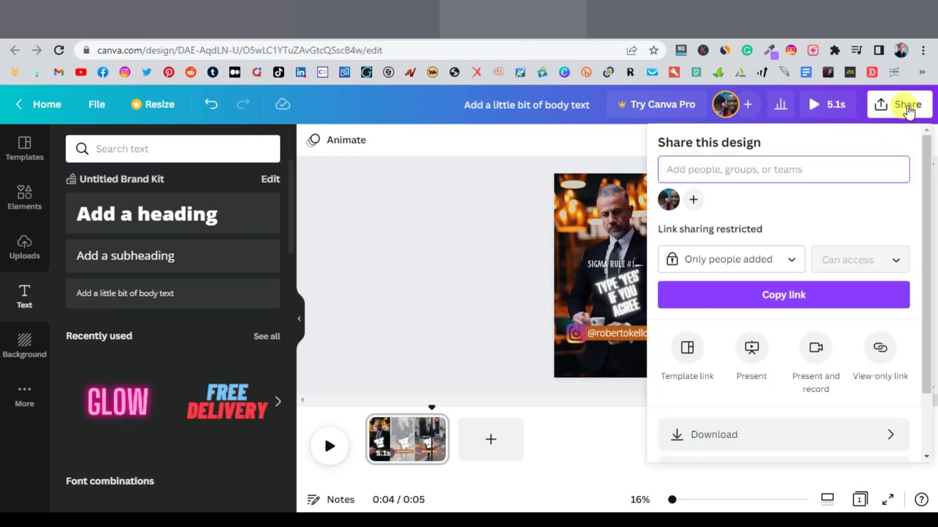
left_click(808, 438)
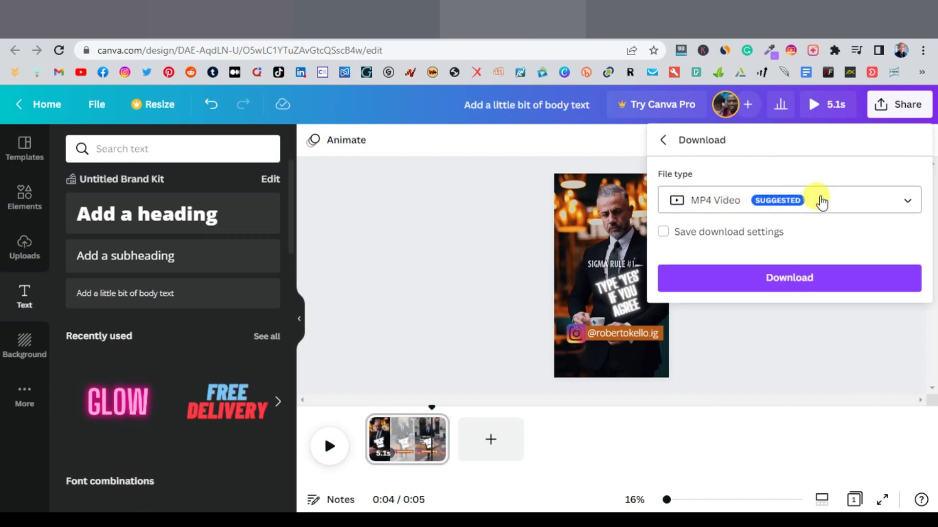
left_click(798, 278)
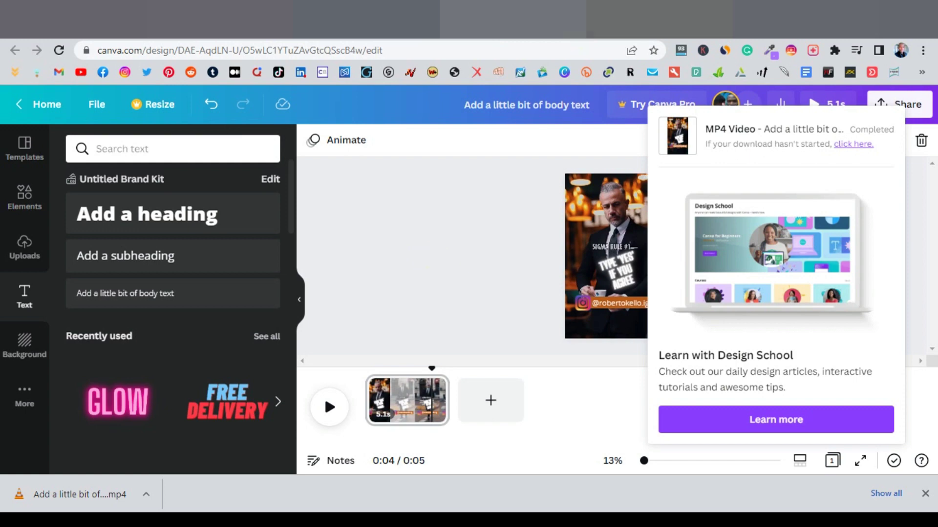
Step: Switch to the INSSIST web client and search the web for "inssist web client for instagram" in a new tab
key("ctrl+Tab")
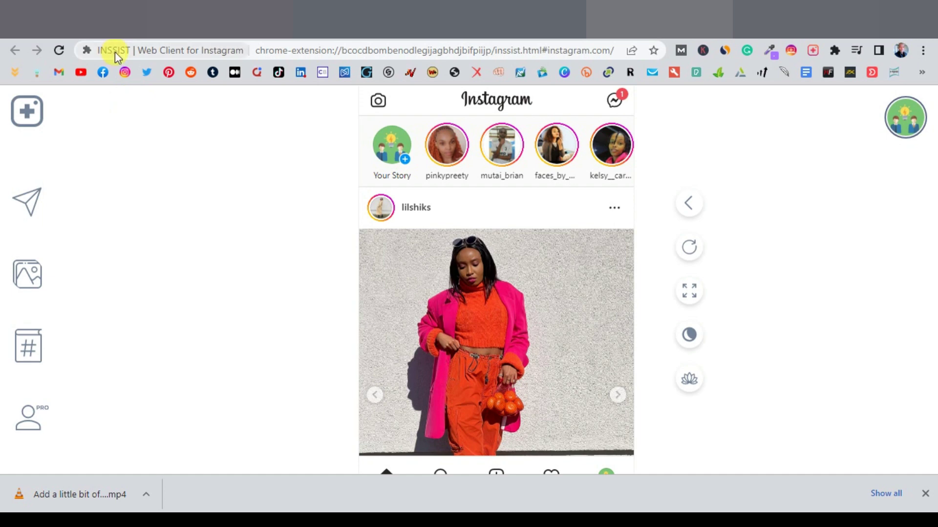
left_click(209, 74)
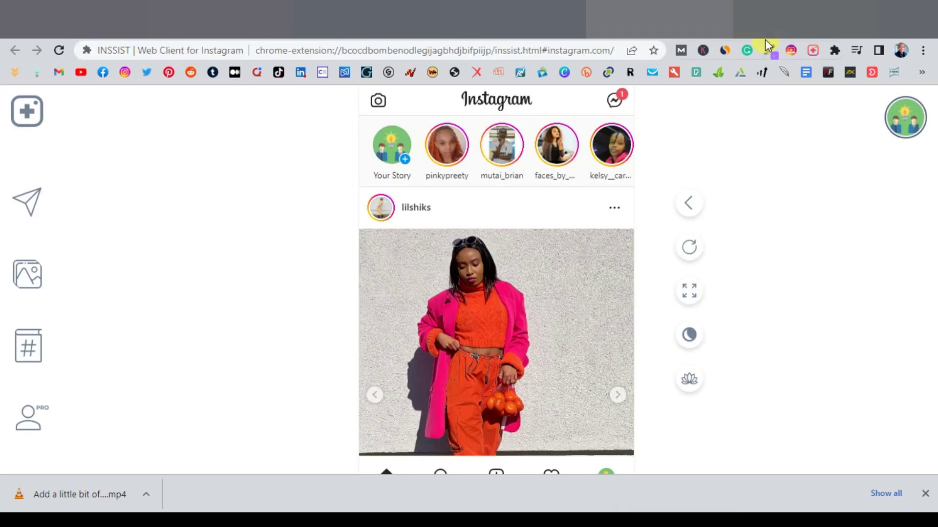
key("ctrl+t")
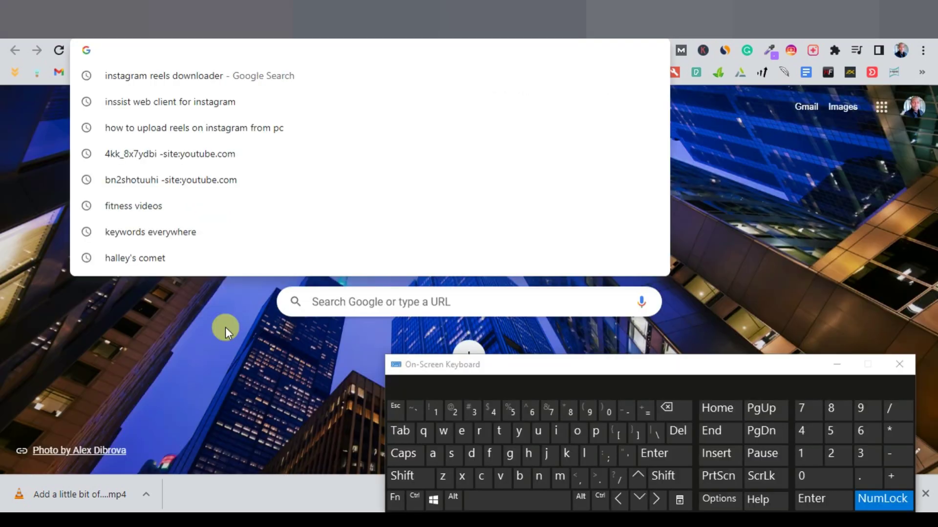
left_click(227, 48)
type("inssist web client for instagram")
key("Return")
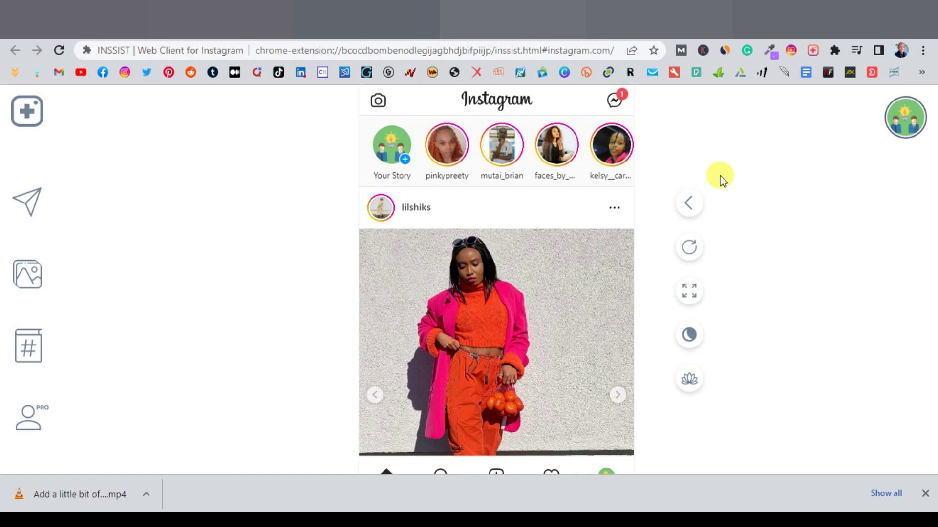
Step: In INSSIST, start a new reel from "Add a little bit of body text.mp4" in Downloads and continue to its posting options
scroll(448, 310, "down", 2)
scroll(488, 317, "up", 2)
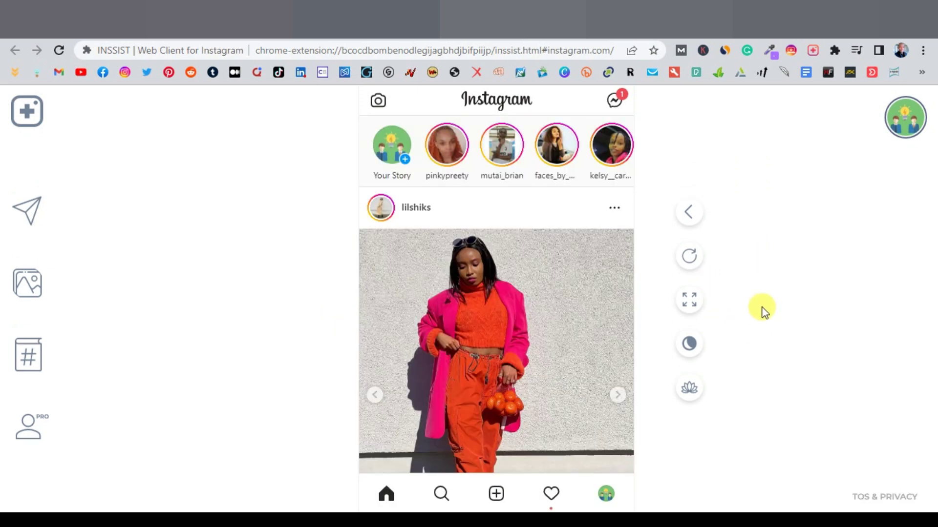
left_click(497, 502)
left_click(471, 396)
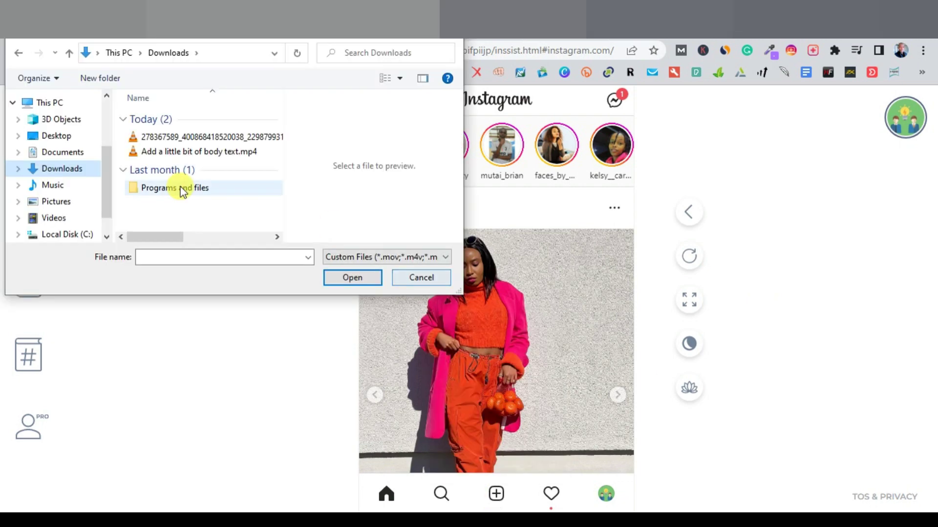
double_click(211, 158)
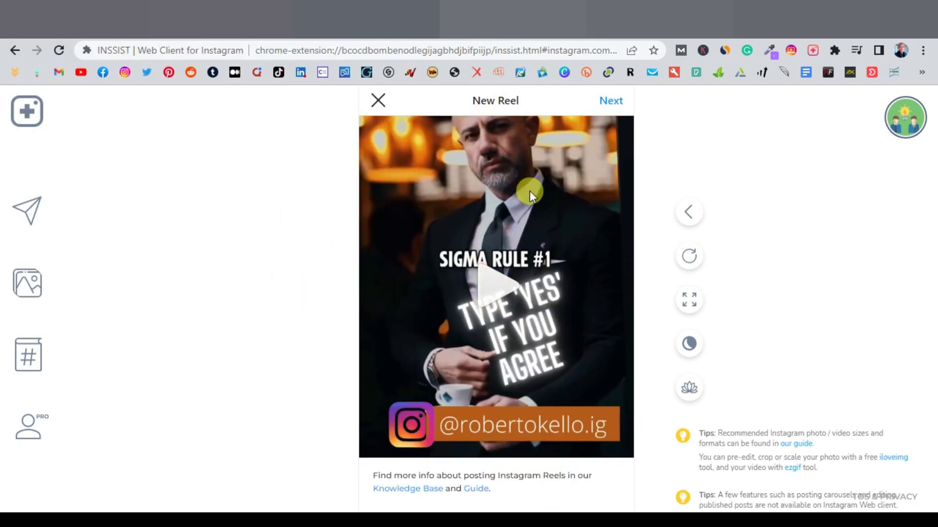
left_click(604, 100)
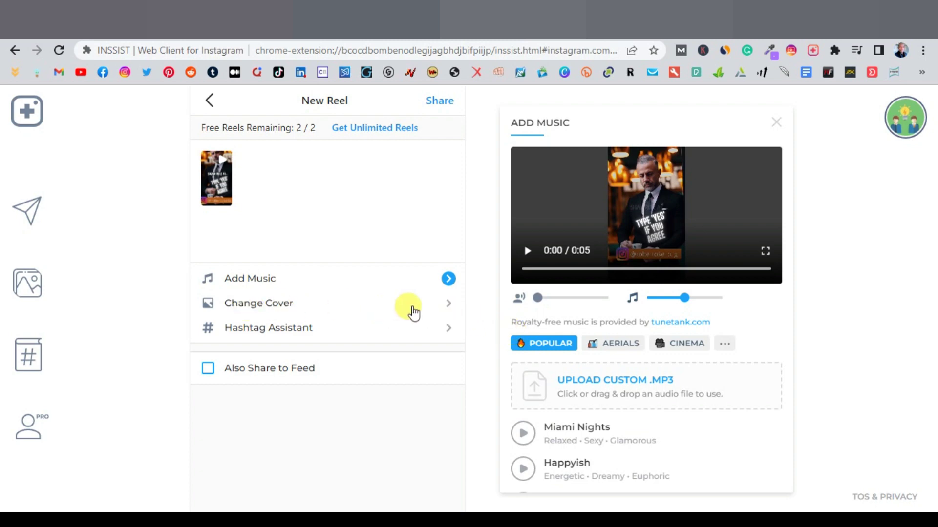
Step: Try several suggested cover frames and set the pale first frame of the second row as the reel's cover
left_click(448, 307)
left_click(653, 232)
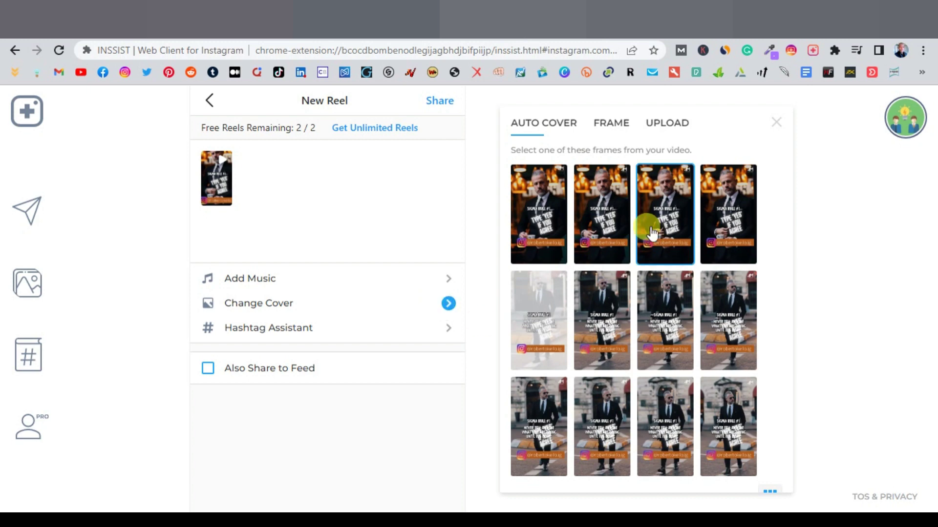
left_click(657, 301)
scroll(660, 303, "down", 1)
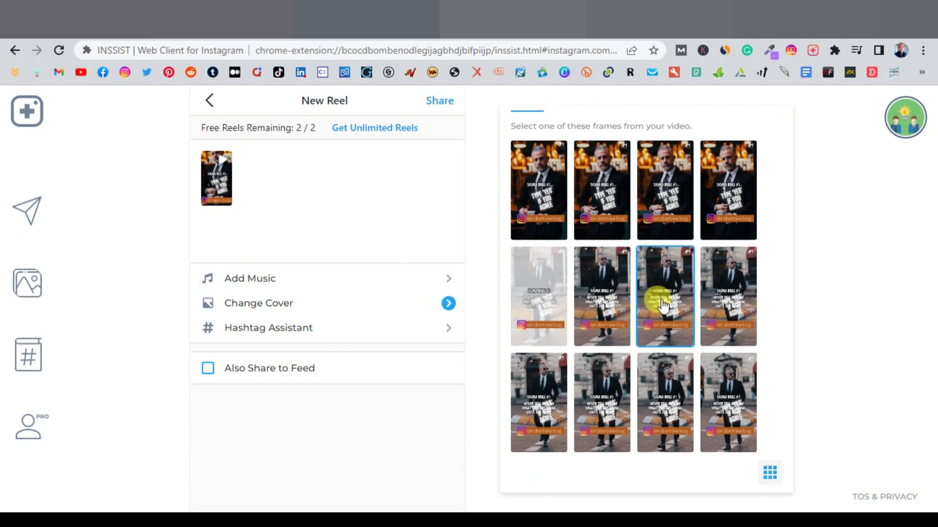
scroll(663, 307, "up", 1)
left_click(656, 240)
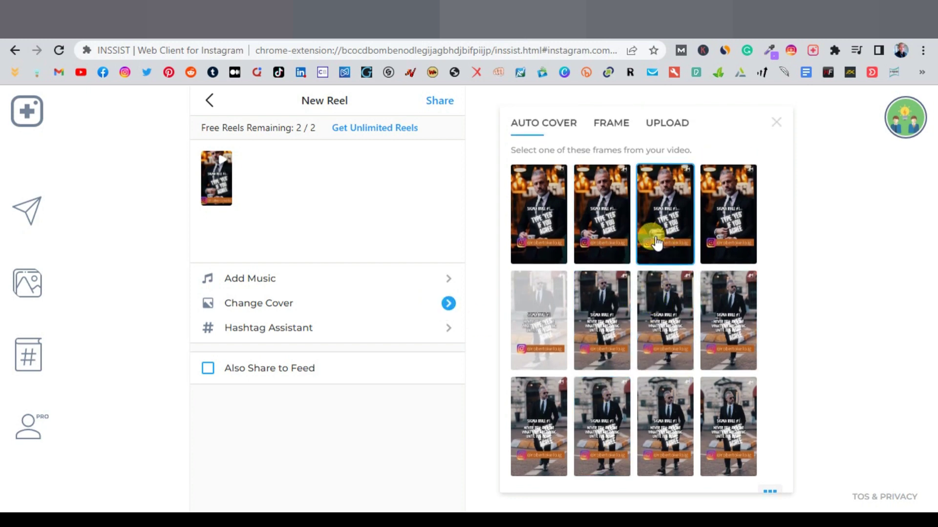
left_click(658, 284)
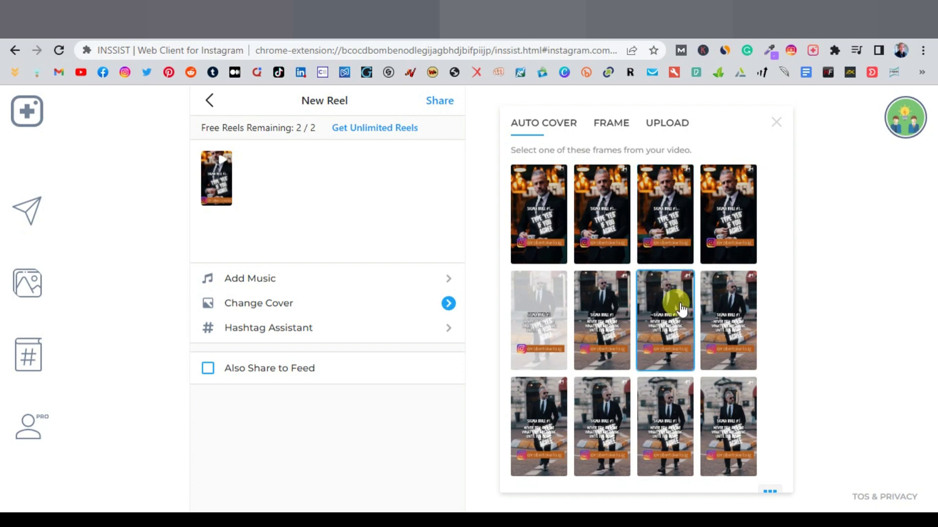
left_click(715, 296)
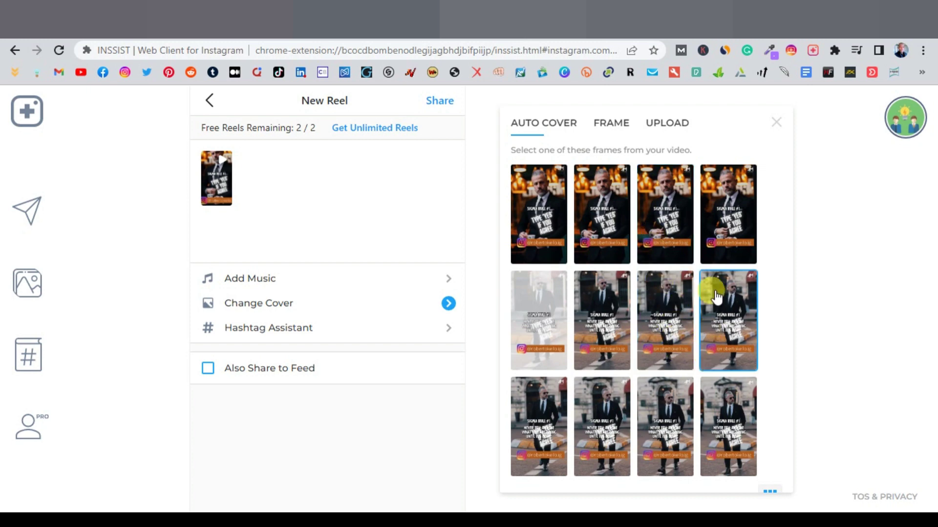
left_click(676, 300)
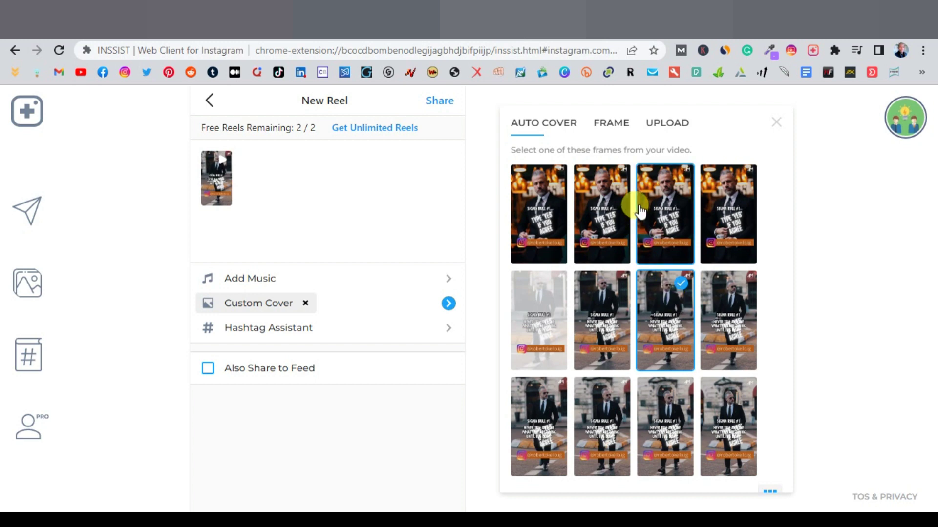
left_click(666, 205)
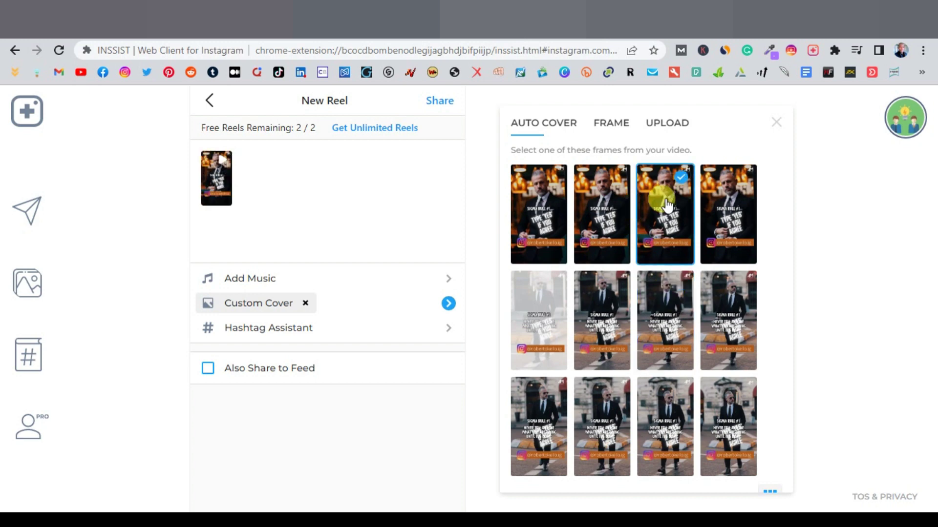
left_click(543, 322)
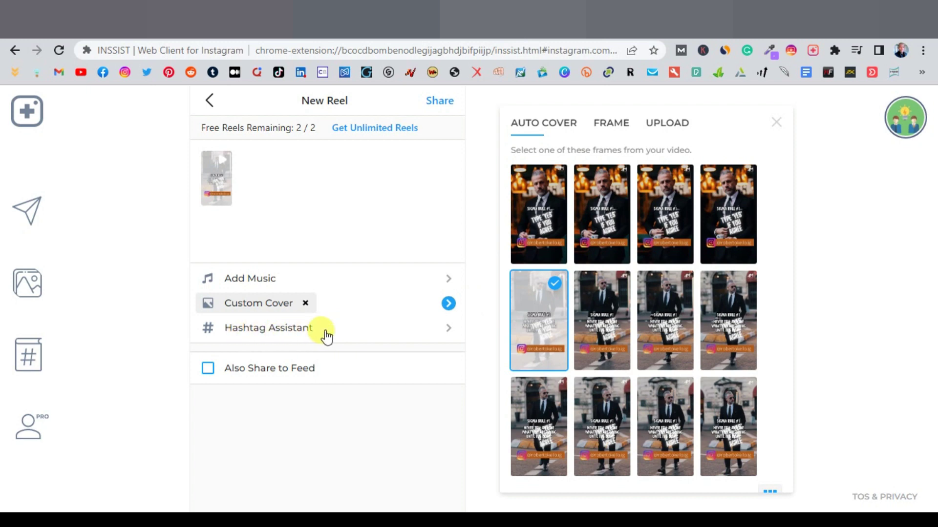
Step: Search the Hashtag Assistant for tags related to "motivation"
left_click(445, 332)
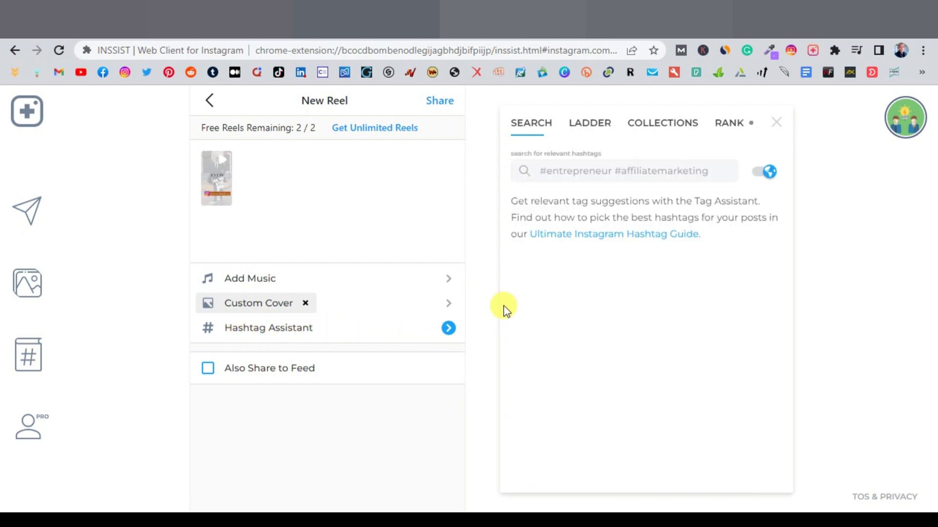
left_click(562, 172)
key("ctrl+super+o")
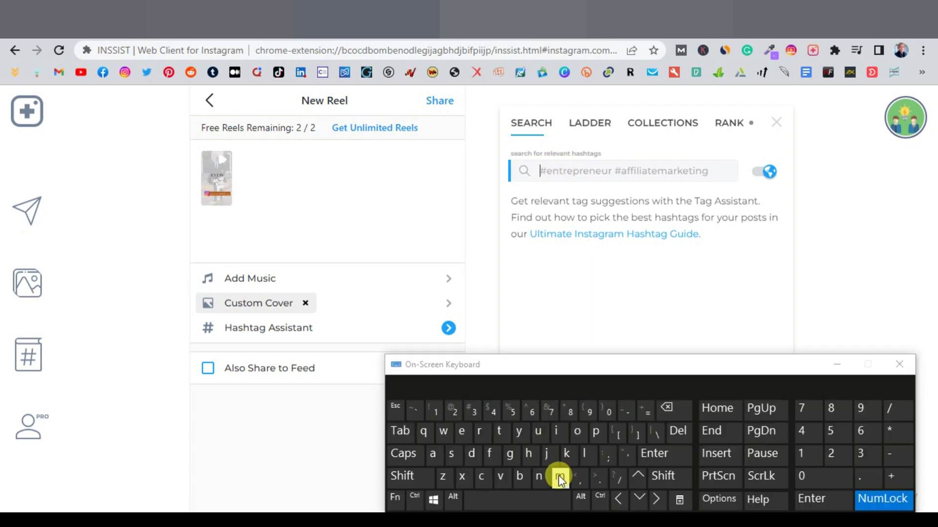
type("motivation")
left_click(837, 365)
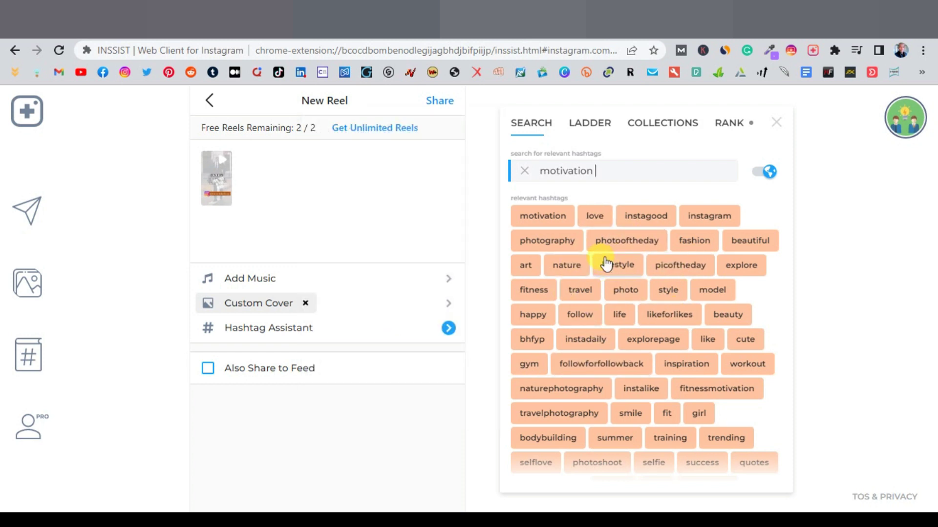
Step: Add the #motivation hashtag to the reel's caption and view the engagement statistics for #love
mouse_move(557, 221)
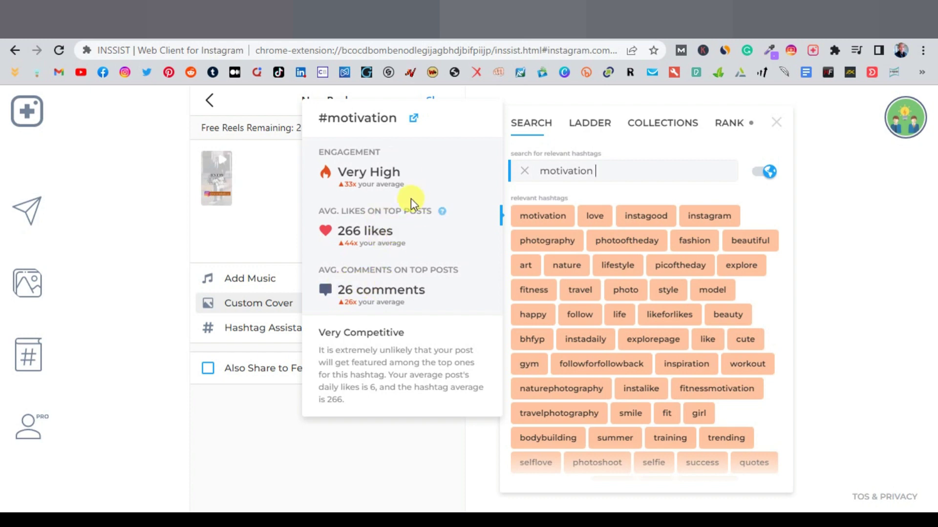
left_click(543, 218)
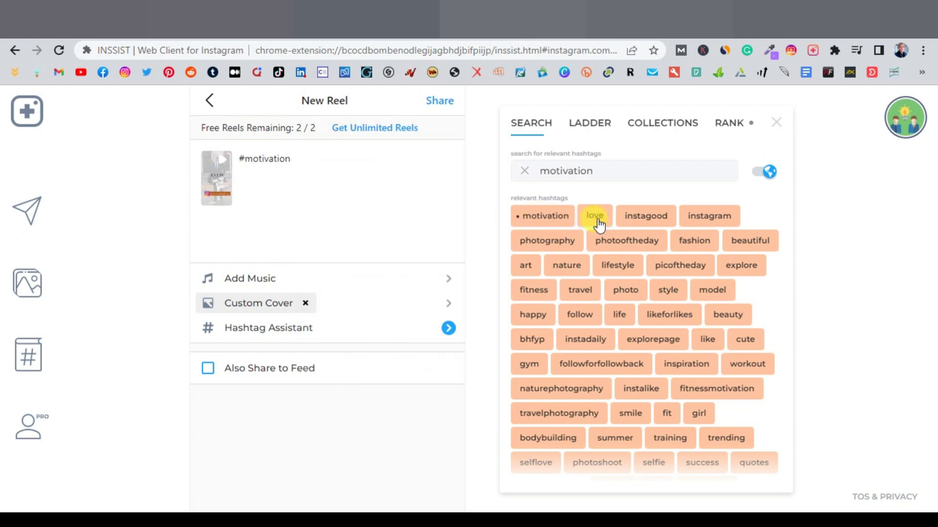
mouse_move(599, 224)
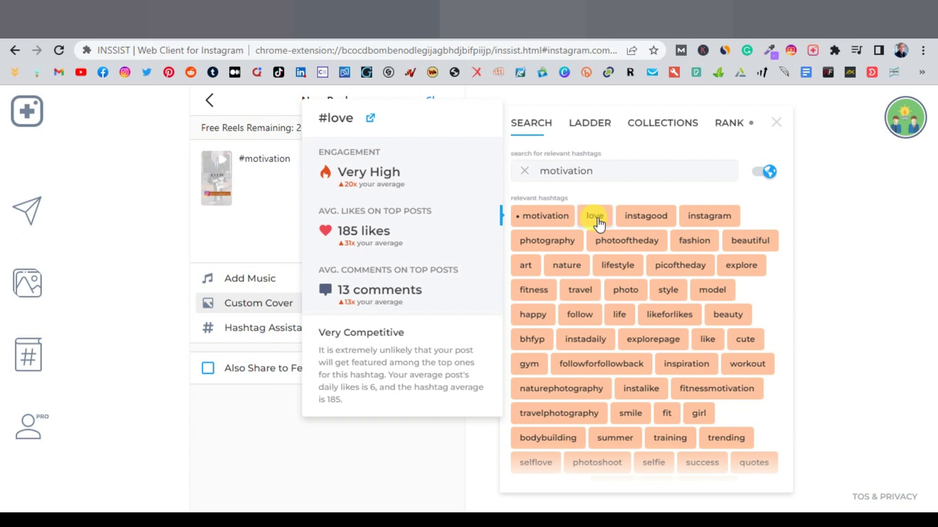
Step: Add the suggested hashtags #love, #inspiration and #fitnessmotivation to the reel's caption
left_click(599, 224)
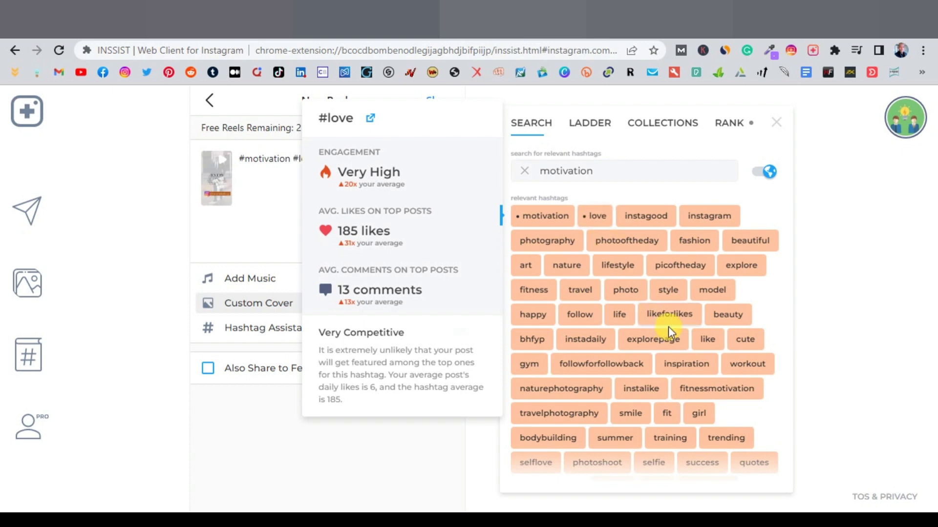
mouse_move(690, 371)
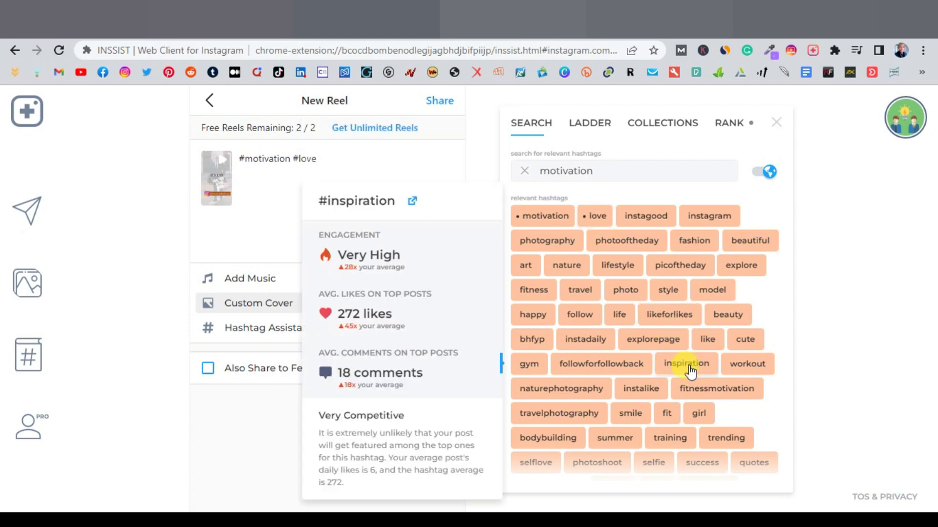
left_click(690, 372)
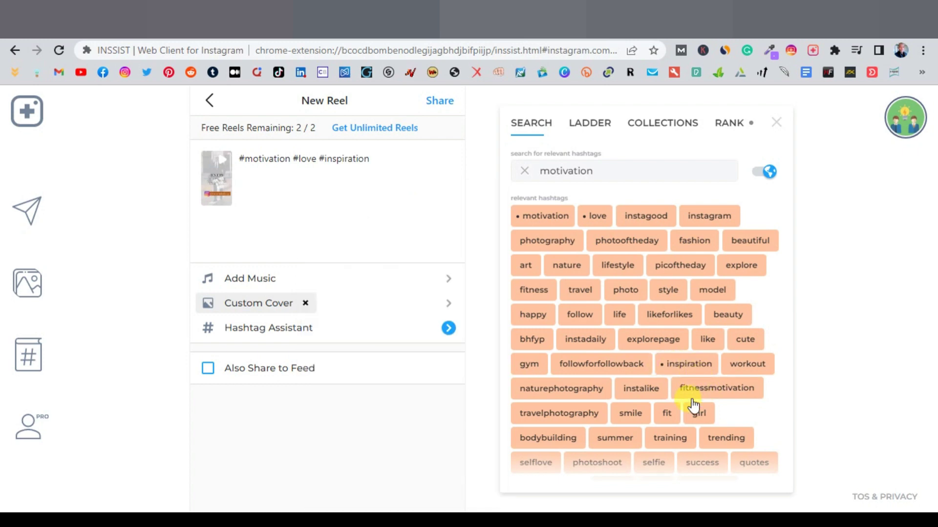
left_click(719, 394)
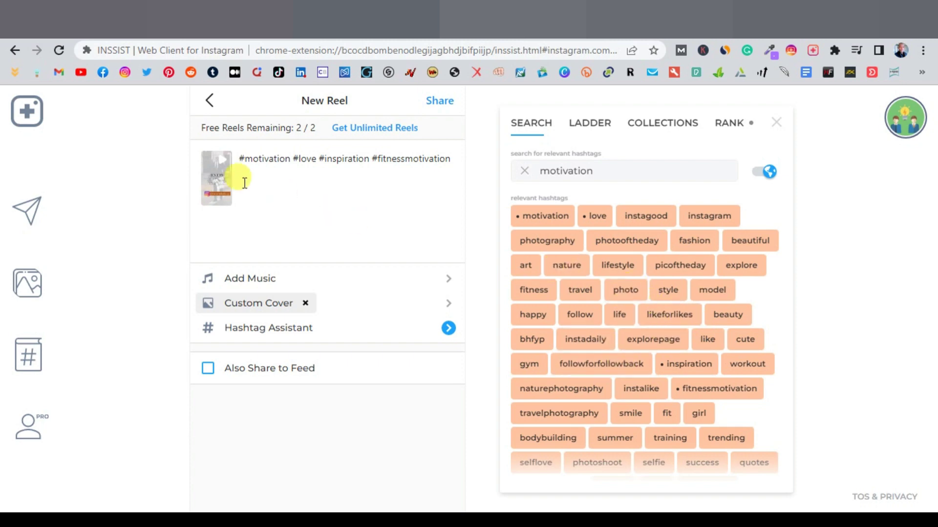
Step: Insert the line "Type 'YES' if you agree" above the hashtags in the reel's caption
left_click(241, 157)
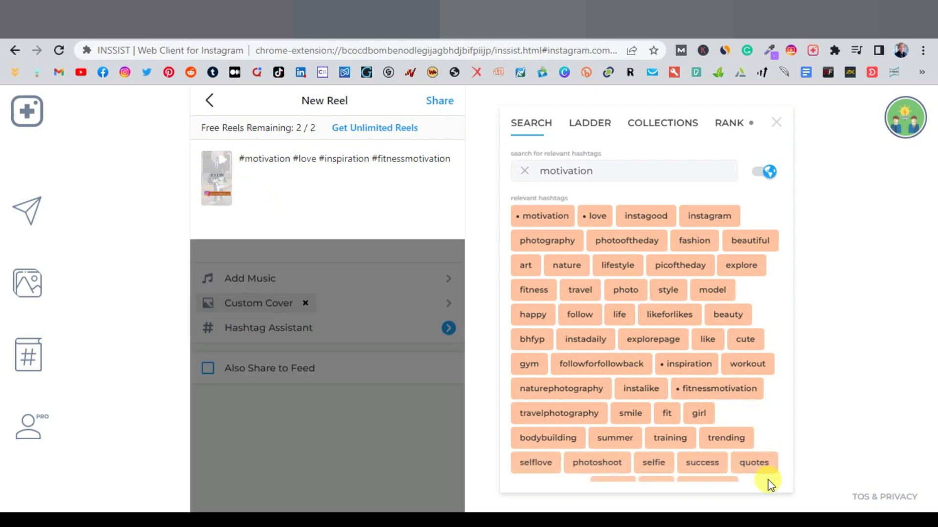
key("ctrl+super+o")
left_click(655, 454)
left_click(248, 159)
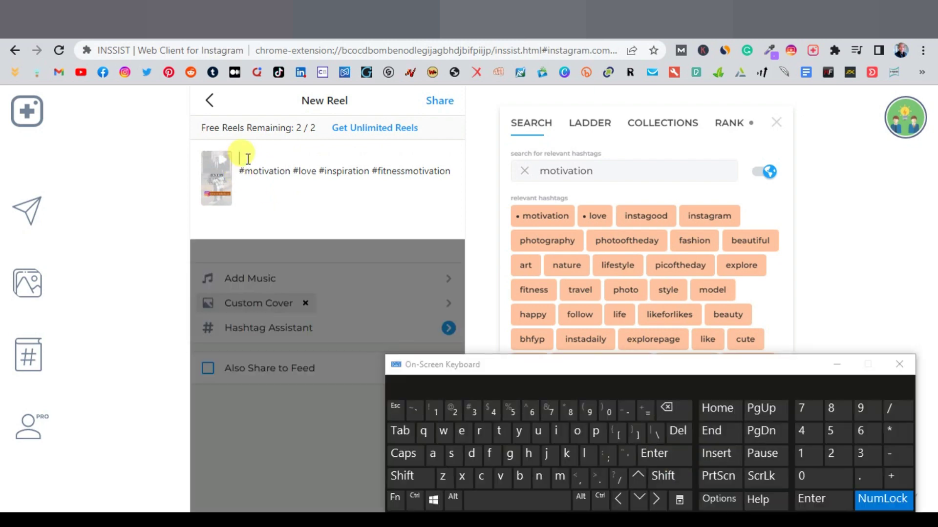
left_click(419, 477)
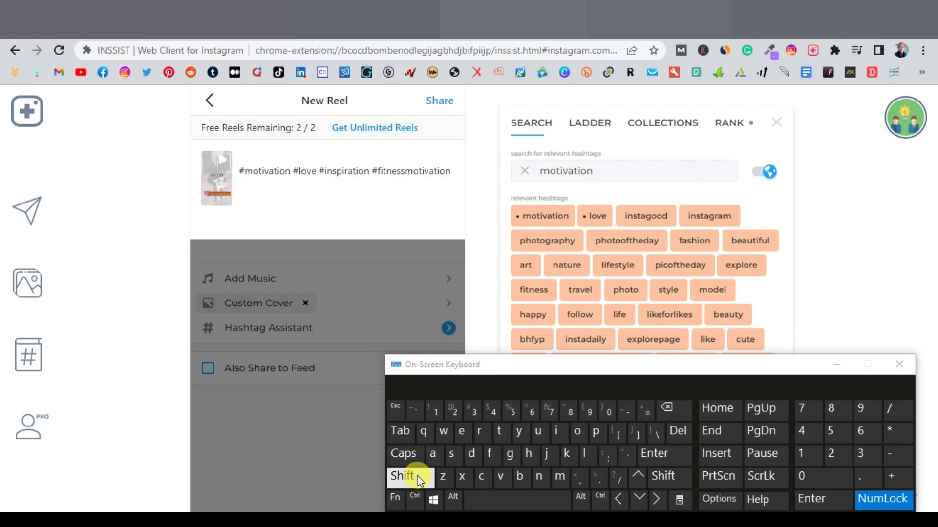
type("Type 'YES' if you agree")
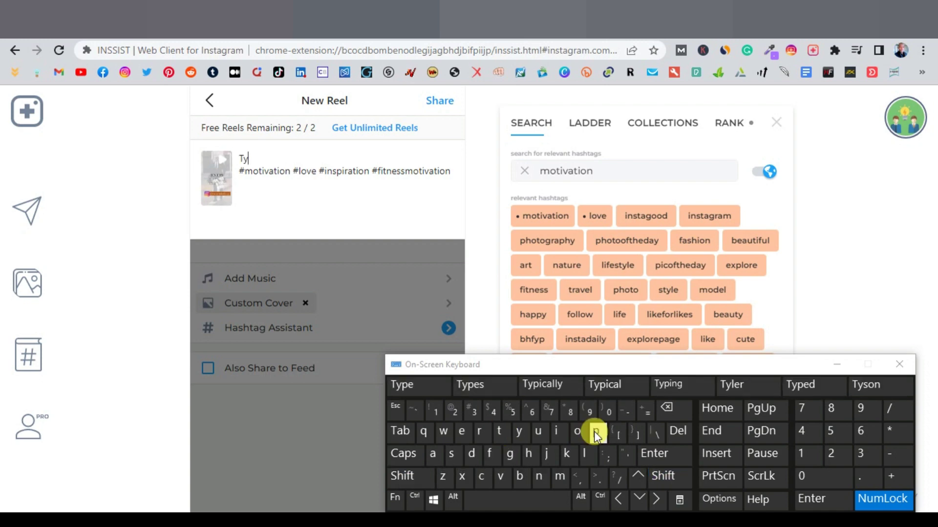
left_click(839, 366)
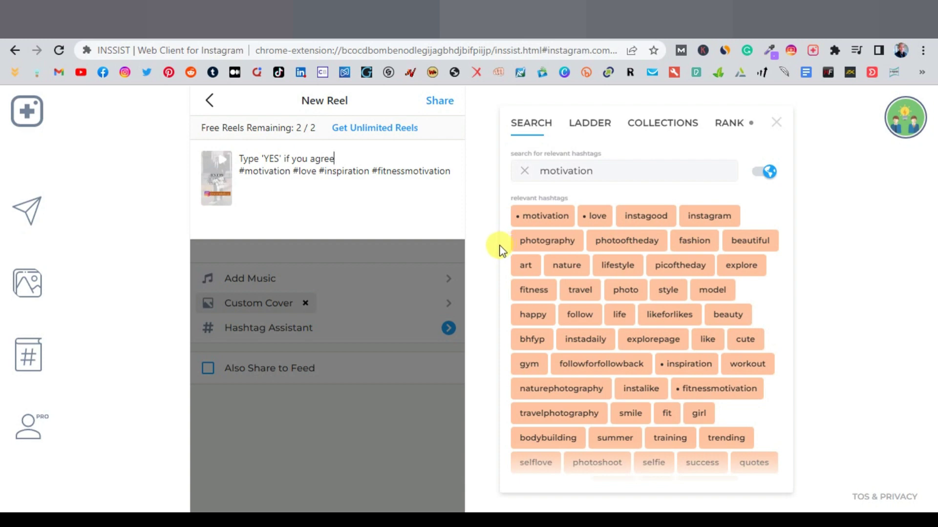
Step: Share the reel and authorize INSSIST to use the Instagram Reels API
left_click(441, 104)
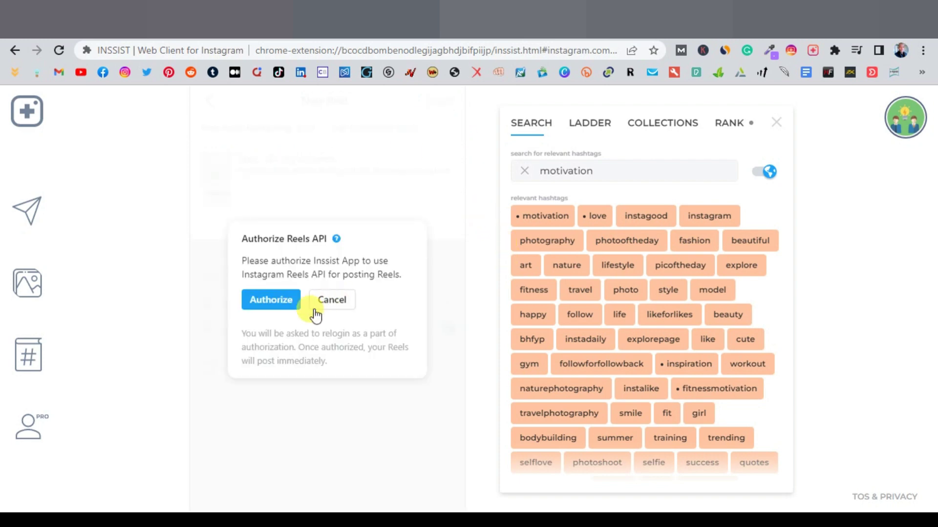
left_click(268, 300)
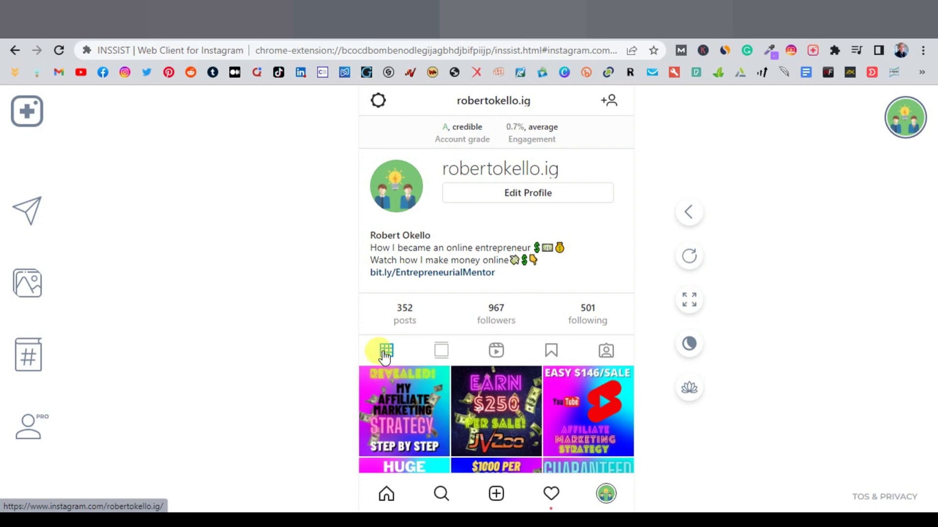
Step: View the newly posted reel from the profile's reels and return to the profile
left_click(494, 352)
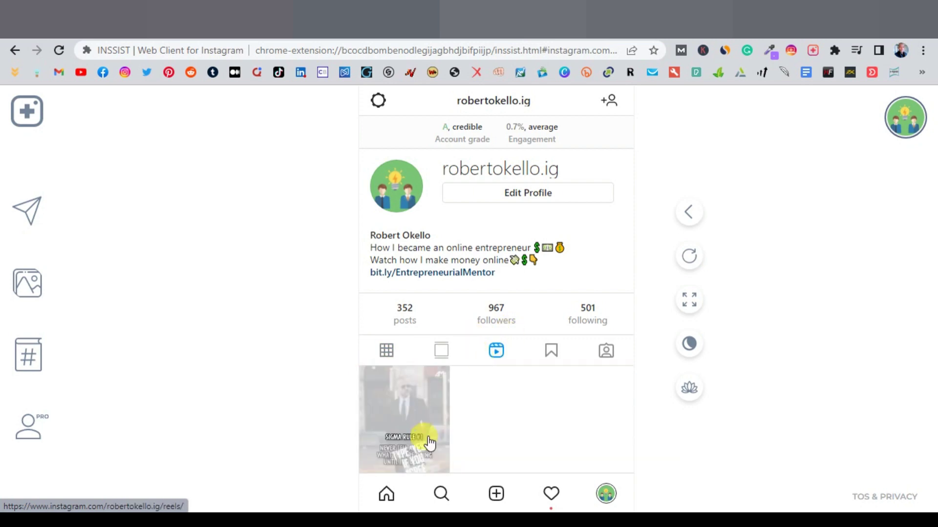
scroll(415, 425, "down", 2)
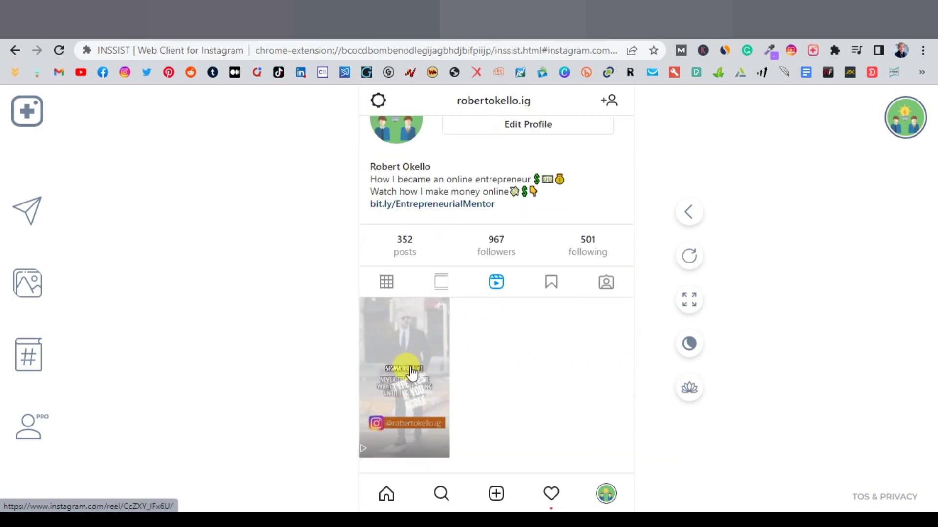
scroll(415, 370, "down", 2)
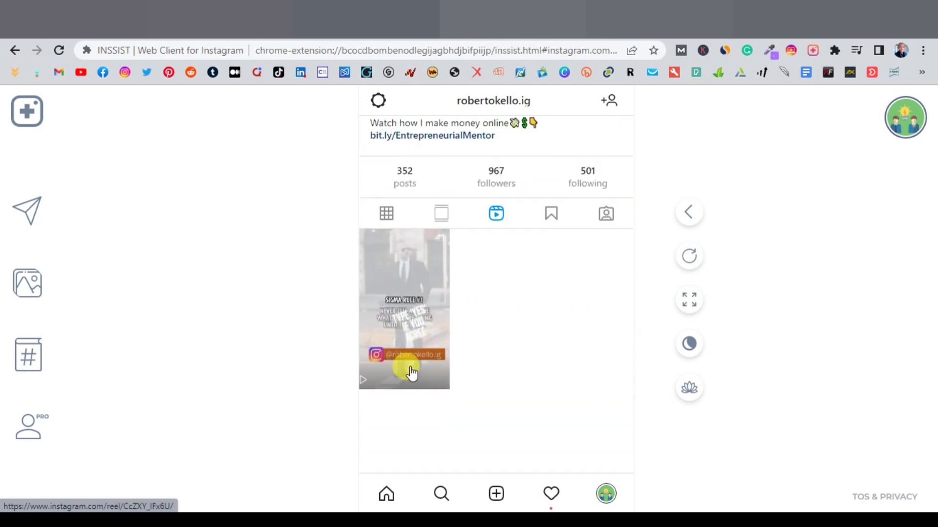
left_click(410, 311)
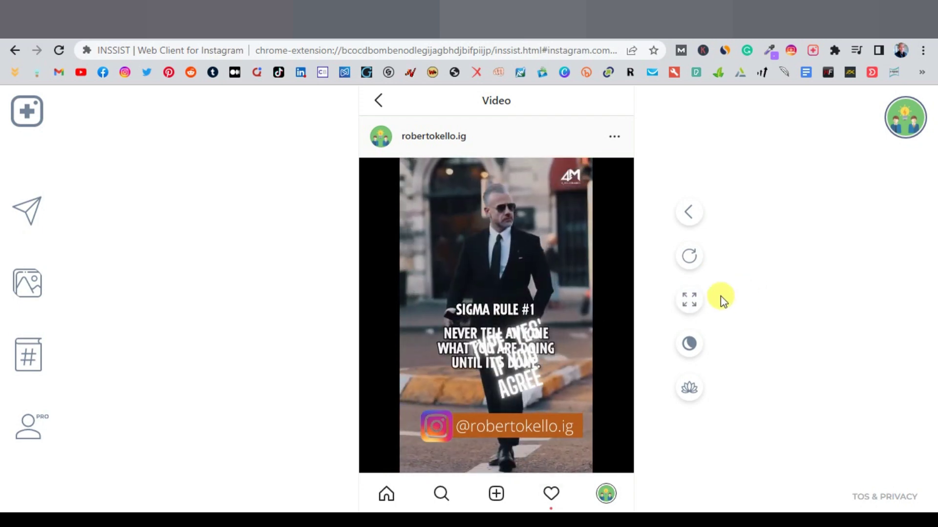
mouse_move(502, 358)
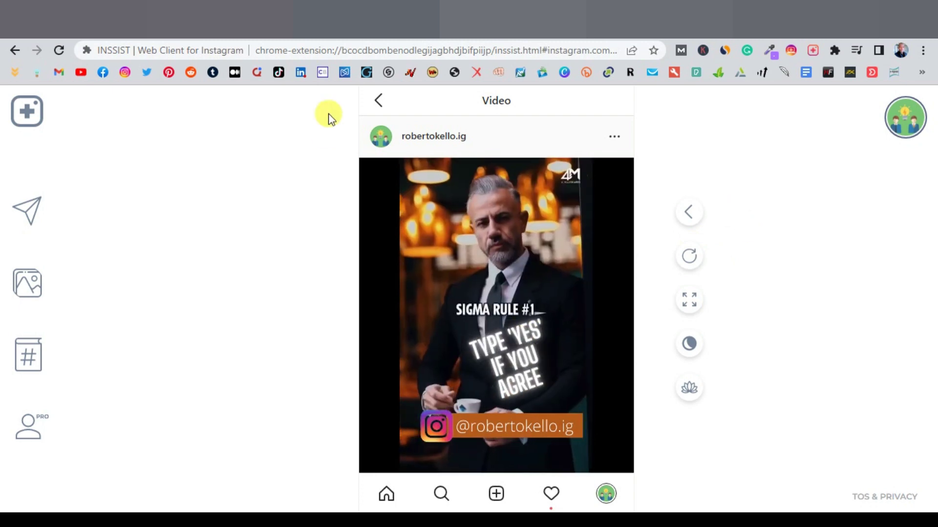
left_click(378, 103)
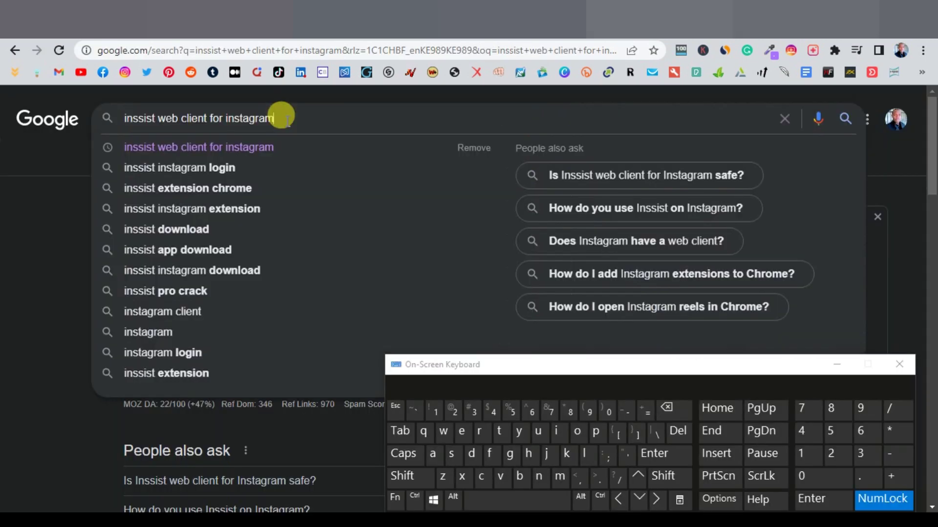
Step: Find Linktree through a Google search for "linktree", and add a new blank link in its admin area
left_click_drag(277, 119, 7, 115)
type("linktree")
key("Return")
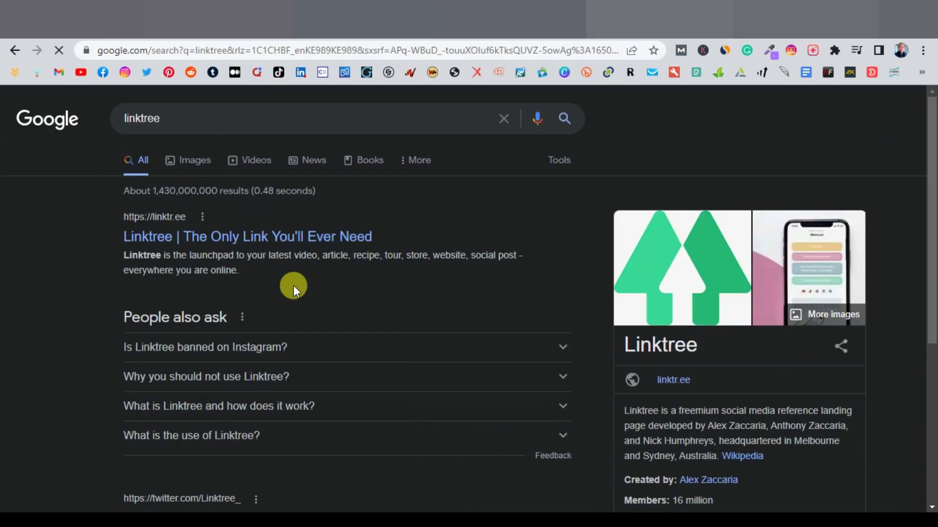
left_click(217, 233)
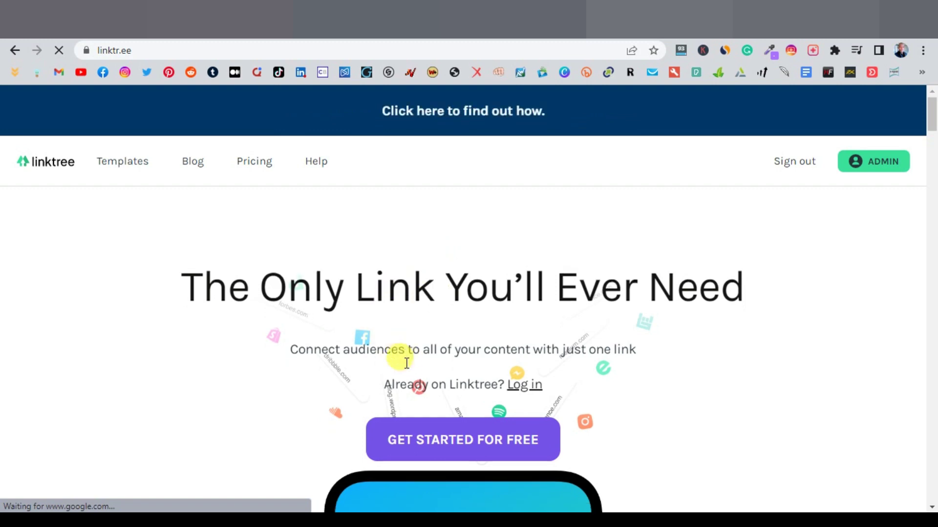
scroll(454, 359, "down", 1)
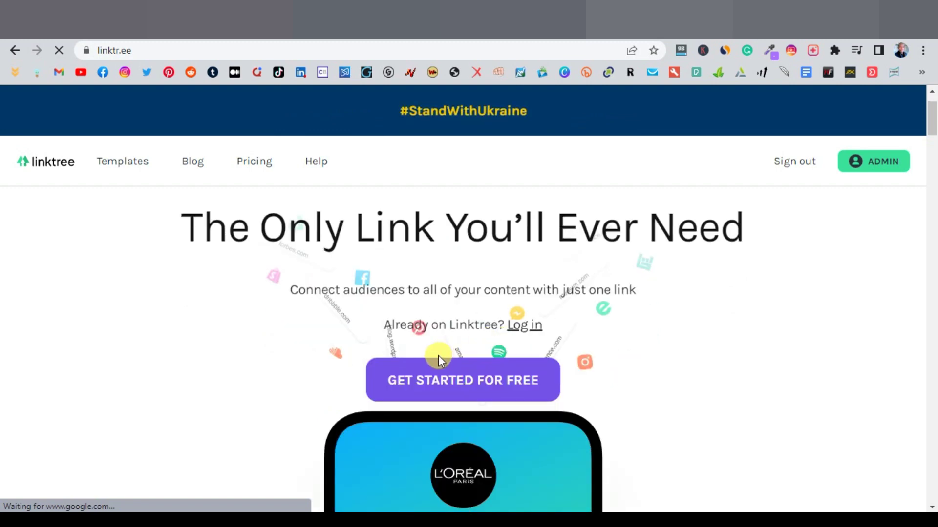
left_click(527, 326)
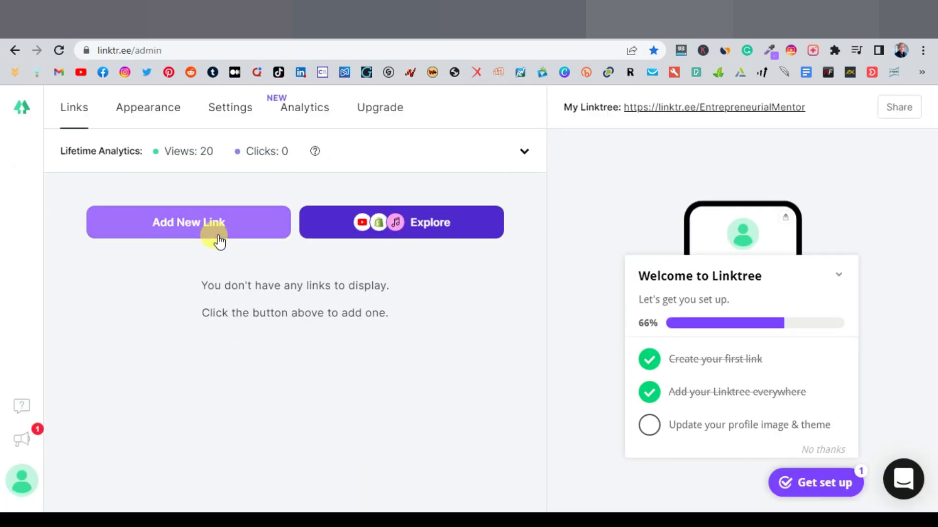
left_click(195, 233)
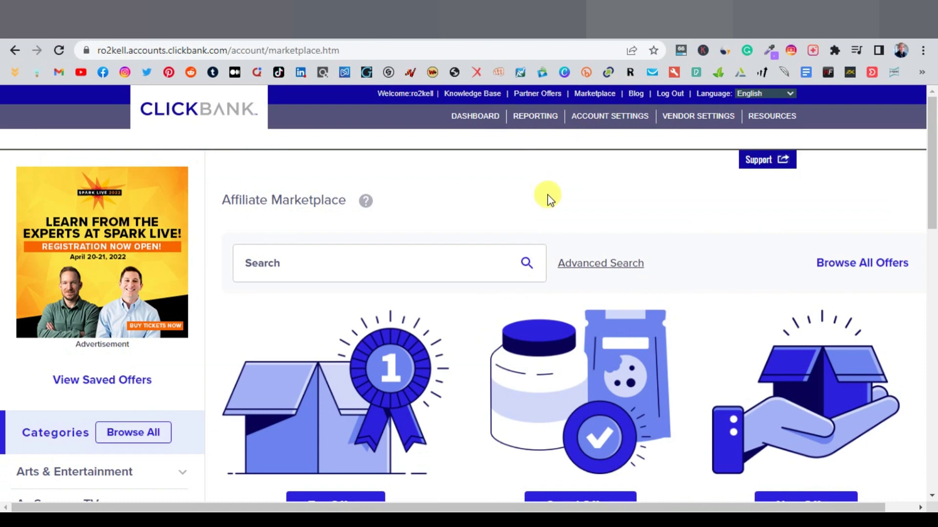
Step: In ClickBank's Affiliate Marketplace, list the Diets & Weight Loss offers from the Health & Fitness category
scroll(360, 248, "down", 6)
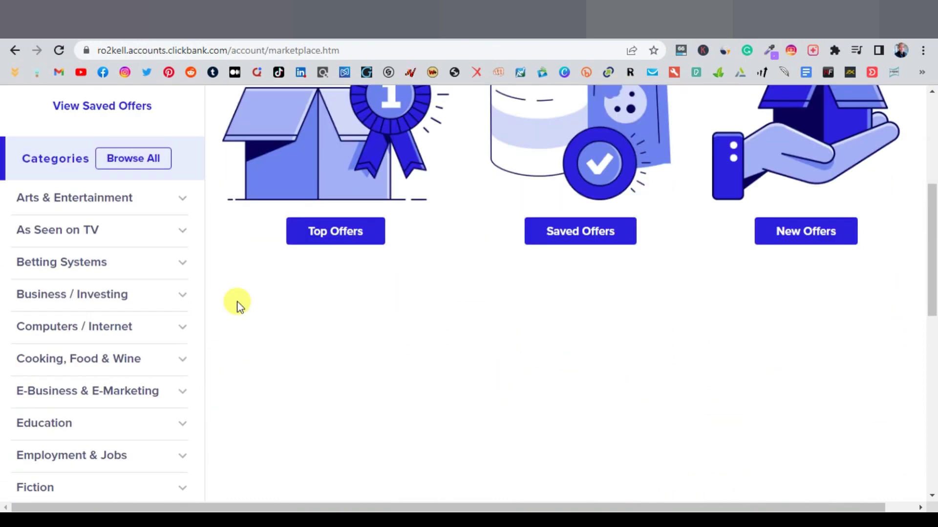
scroll(238, 306, "down", 7)
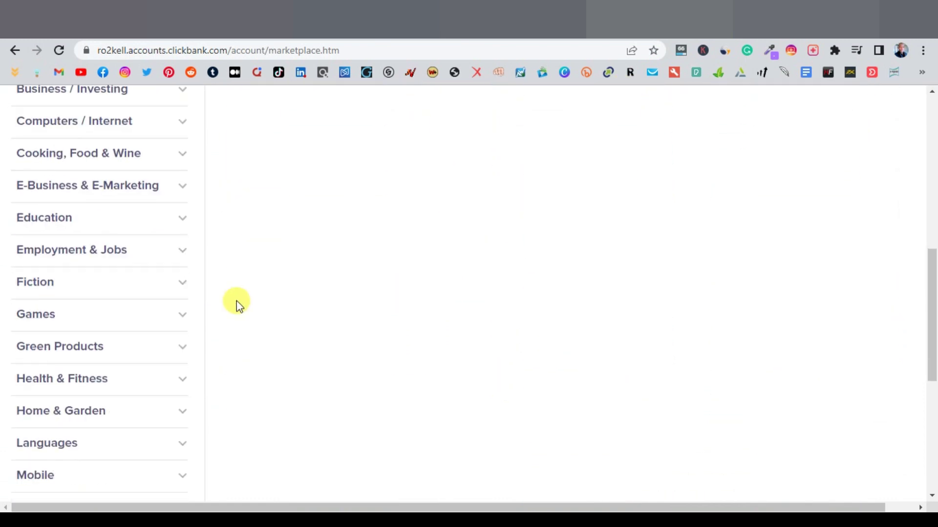
scroll(235, 304, "up", 2)
left_click(180, 312)
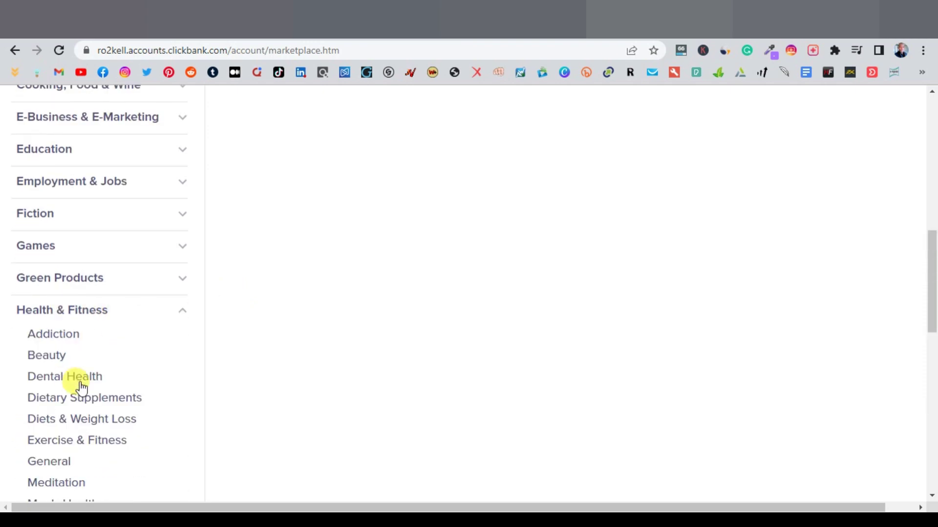
left_click(63, 421)
scroll(367, 412, "up", 1)
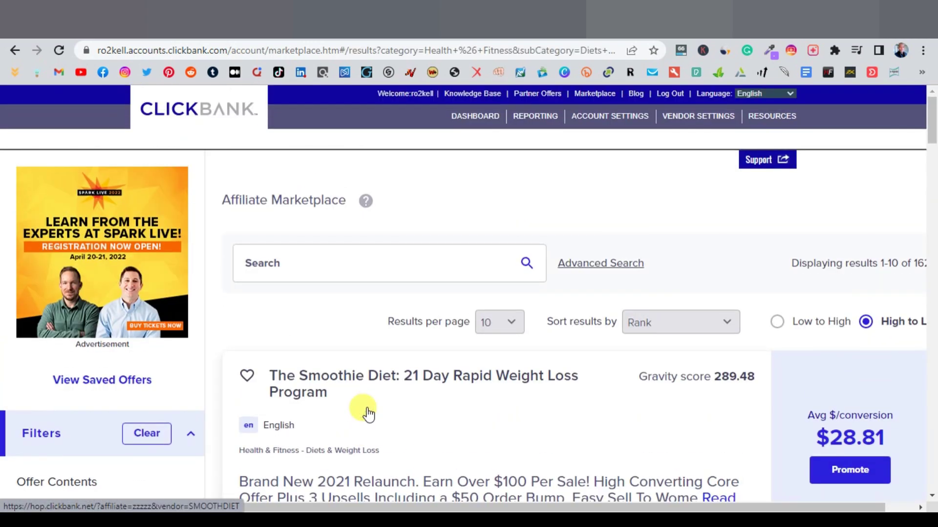
Step: Copy the offer name "The Smoothie Diet: 21 Day Rapid Weight Loss Program" from ClickBank into the new Linktree link's title
scroll(376, 402, "down", 3)
scroll(354, 304, "down", 2)
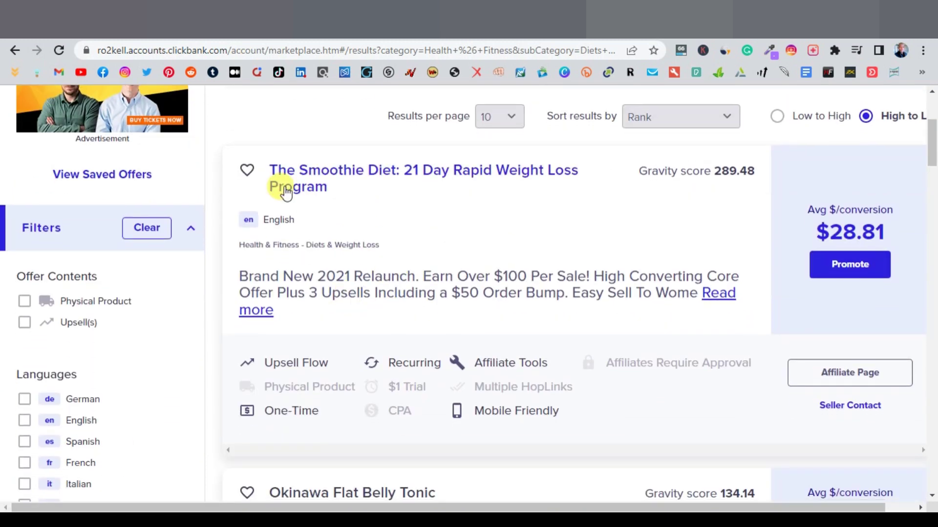
left_click_drag(269, 167, 319, 182)
right_click(319, 176)
left_click(366, 274)
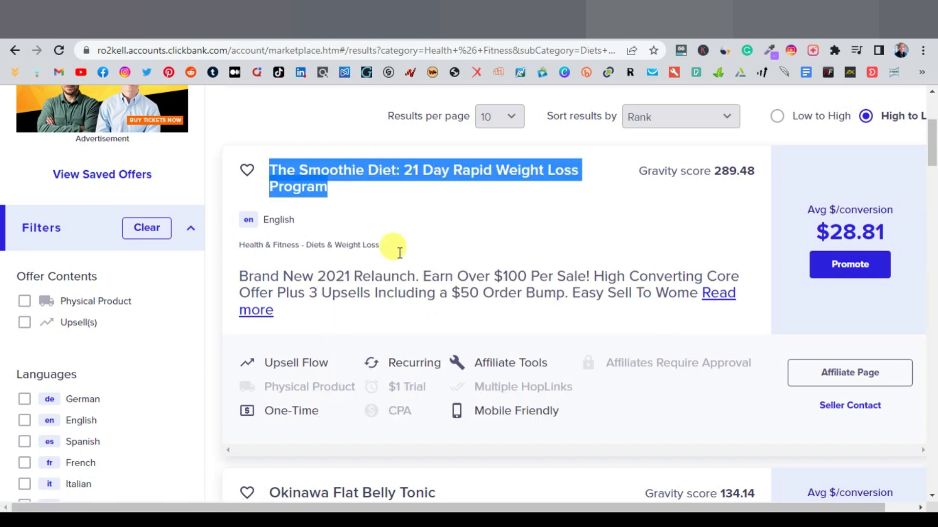
key("ctrl+Tab")
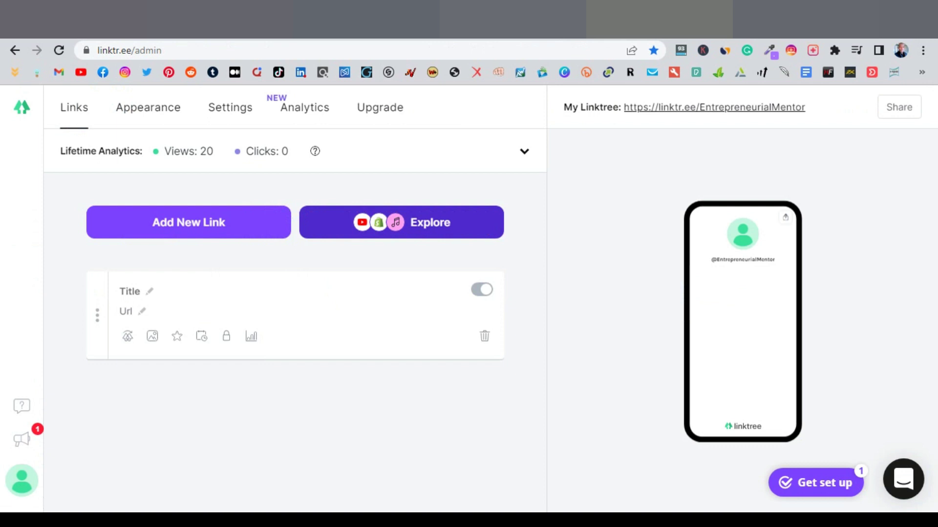
left_click(152, 292)
right_click(151, 294)
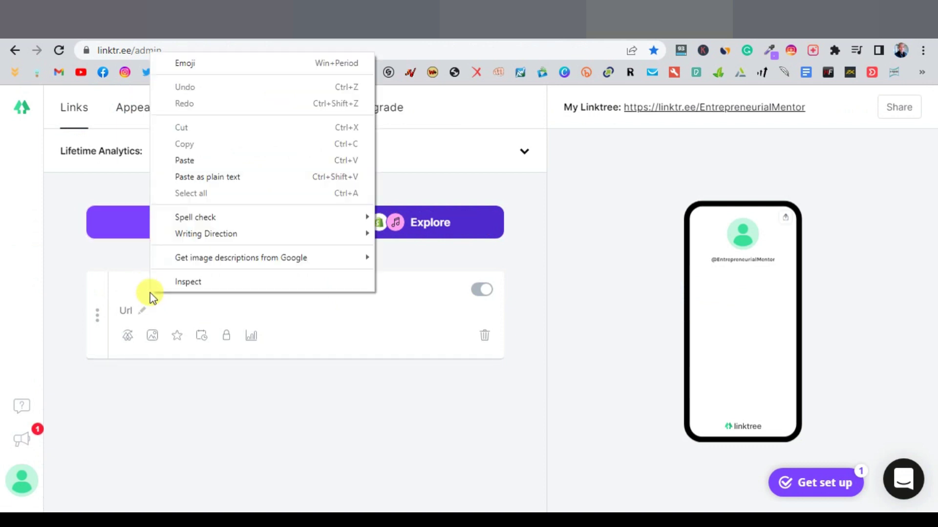
left_click(199, 164)
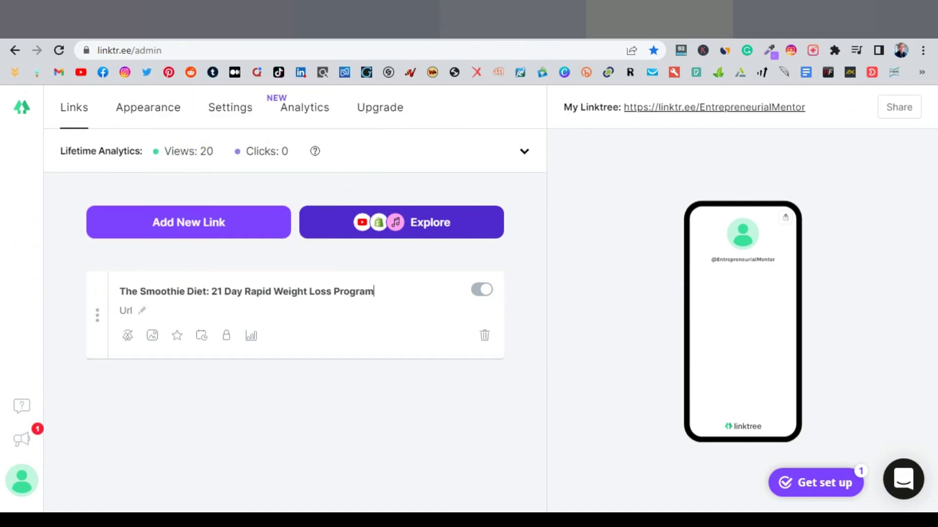
Step: In ClickBank, create a HopLink for The Smoothie Diet offer without a tracking ID and copy the encrypted link
key("ctrl+Tab")
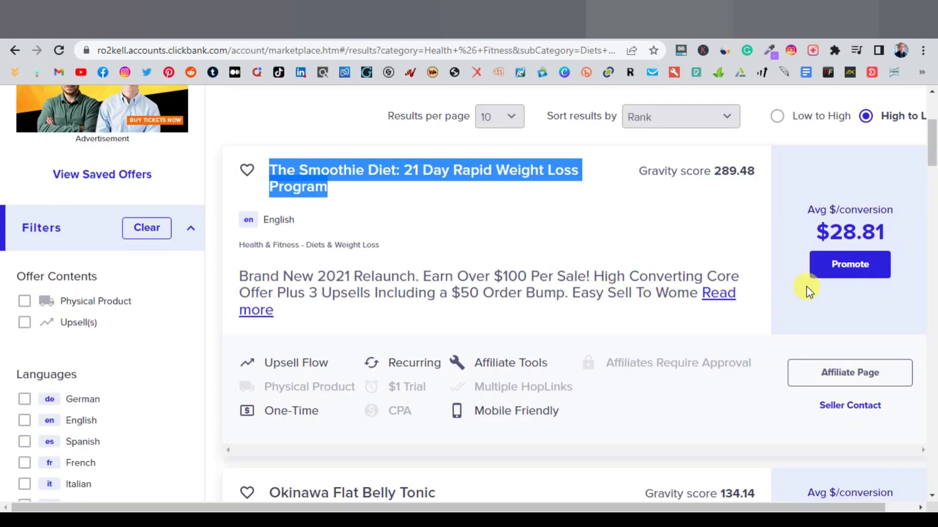
left_click(838, 273)
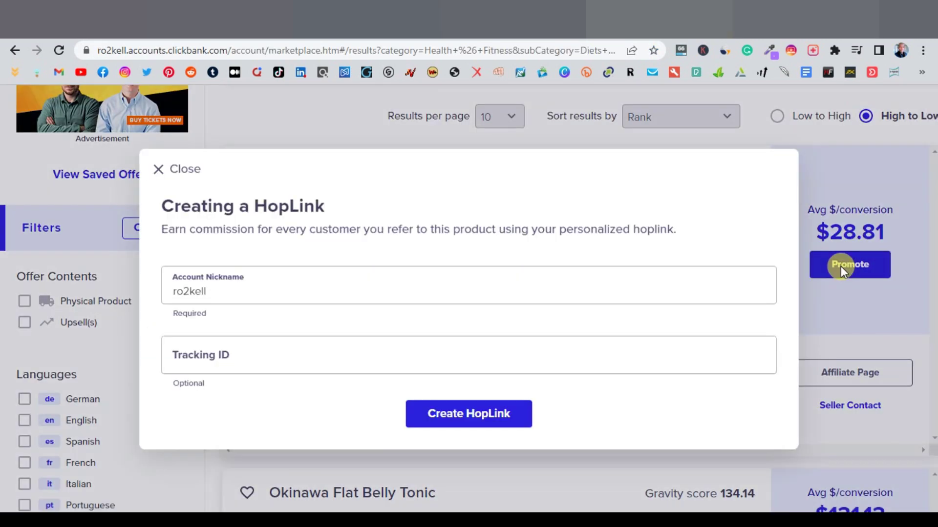
left_click(441, 416)
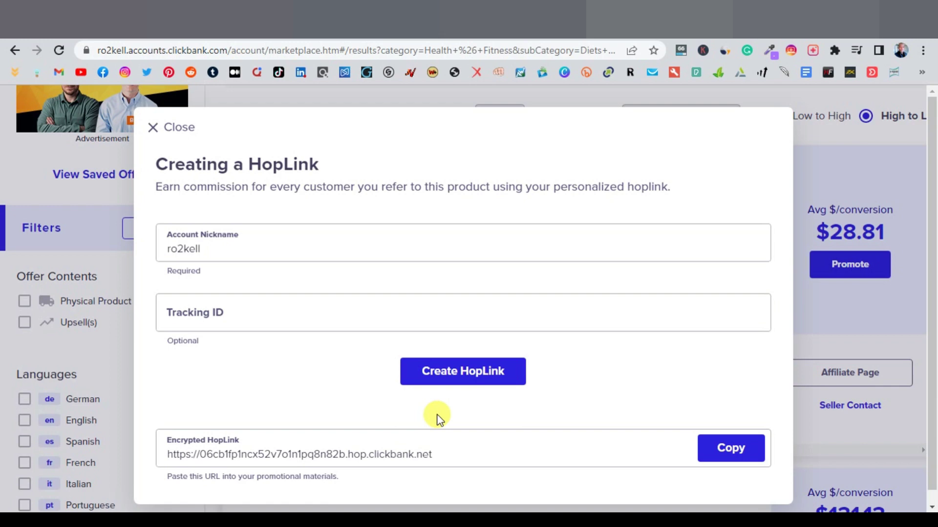
left_click(720, 447)
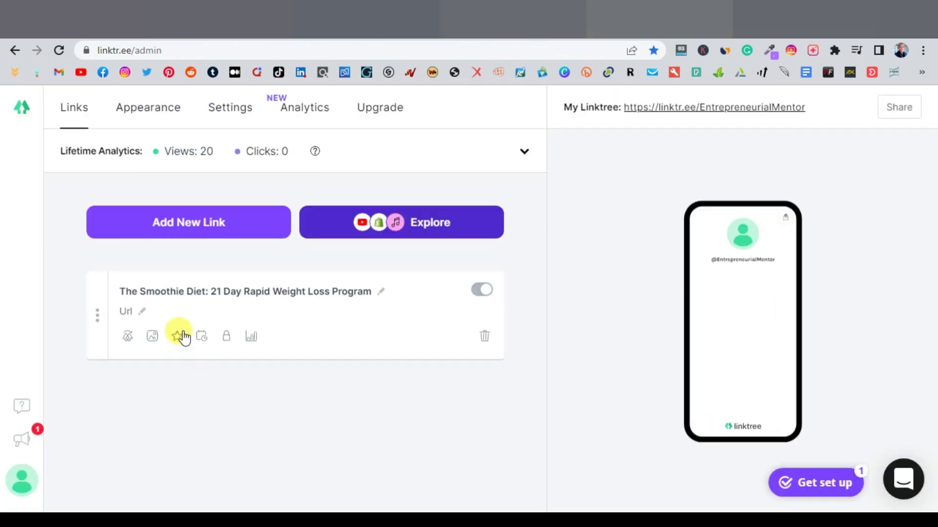
Step: Paste the copied HopLink as the URL of the Smoothie Diet link in Linktree and save it
right_click(140, 311)
left_click(190, 184)
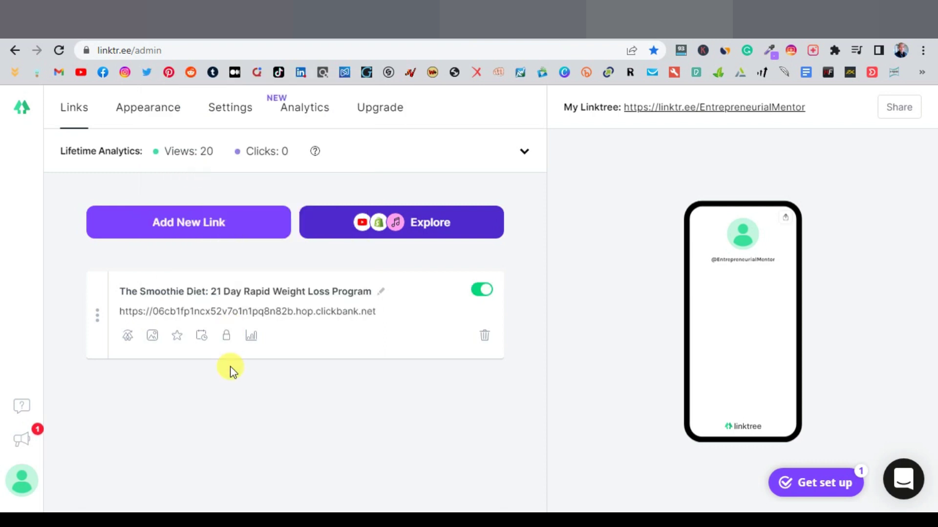
left_click(250, 389)
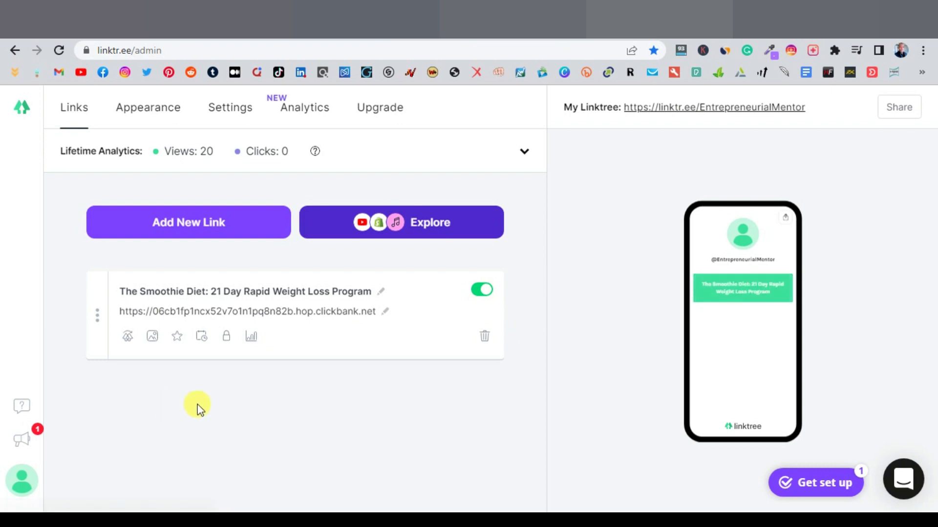
Step: Back in ClickBank, close the Smoothie Diet HopLink dialog and copy the offer name "Okinawa Flat Belly Tonic" from the offer list
left_click(189, 226)
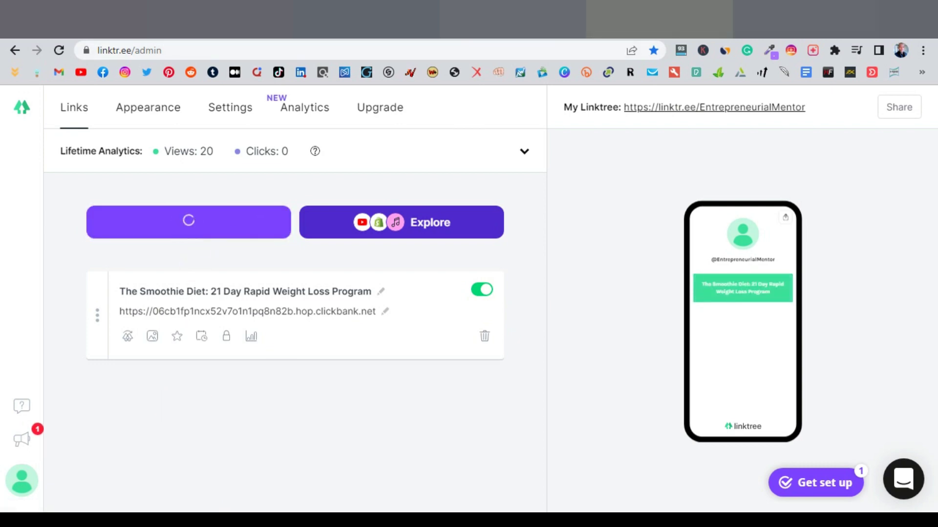
key("ctrl+Tab")
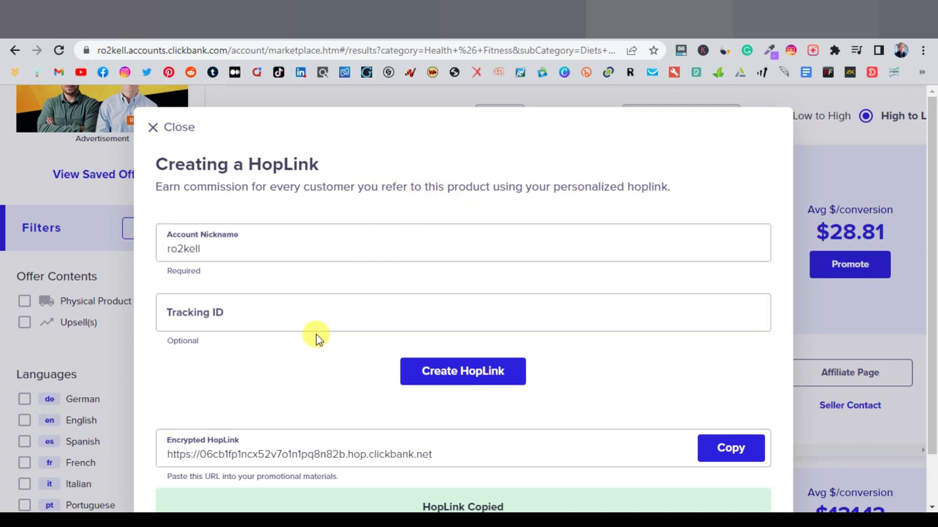
left_click(154, 134)
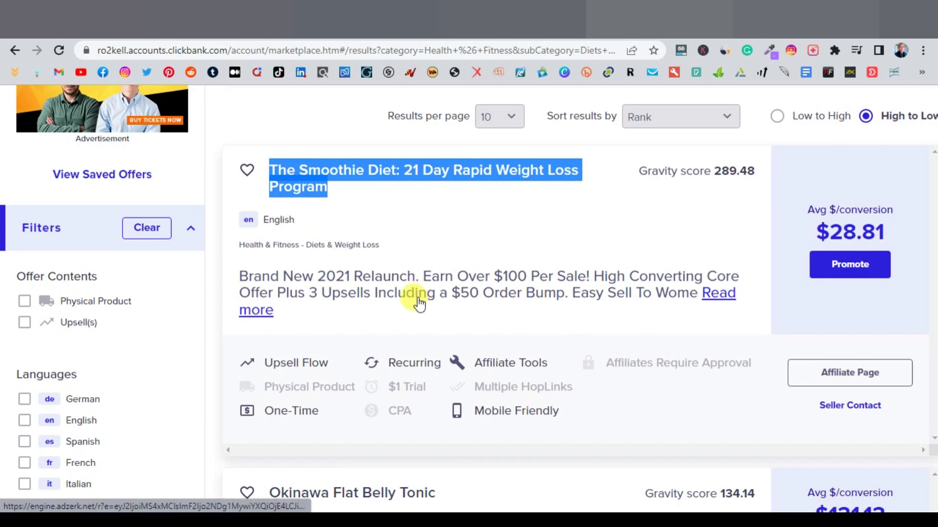
scroll(356, 330, "down", 4)
scroll(355, 330, "down", 2)
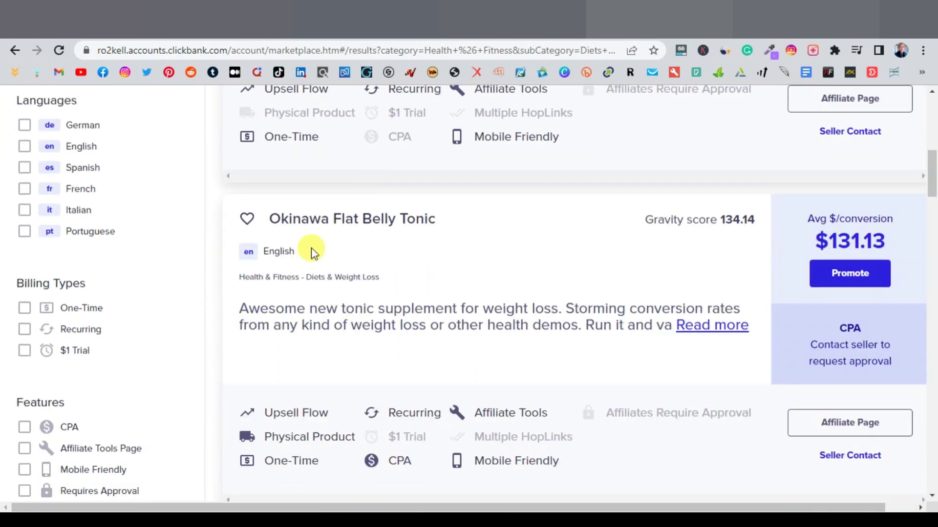
left_click_drag(269, 223, 434, 219)
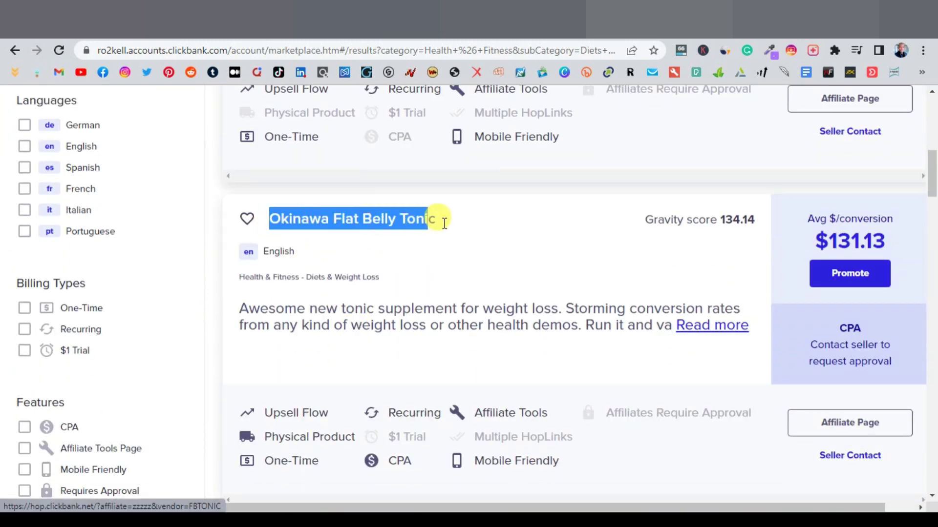
right_click(369, 223)
left_click(399, 329)
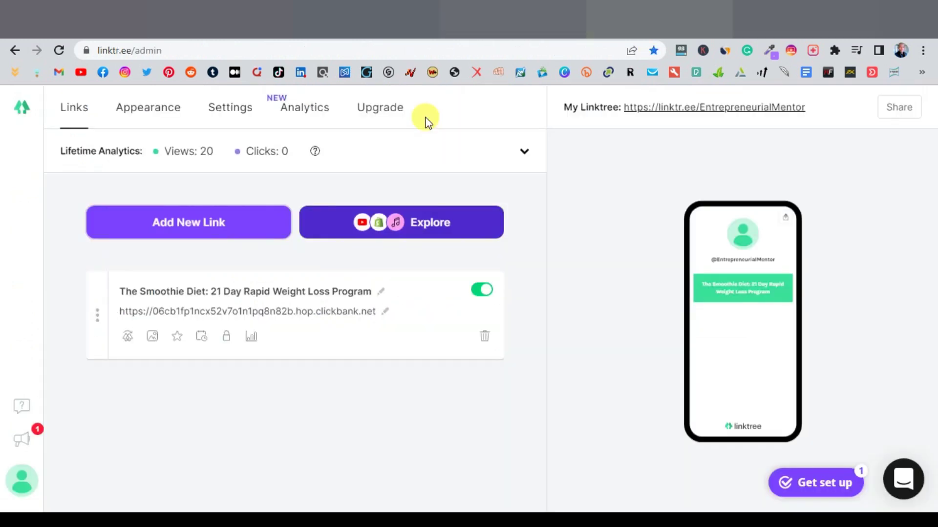
Step: In Linktree, add a new link and paste "Okinawa Flat Belly Tonic" as its title
left_click(178, 231)
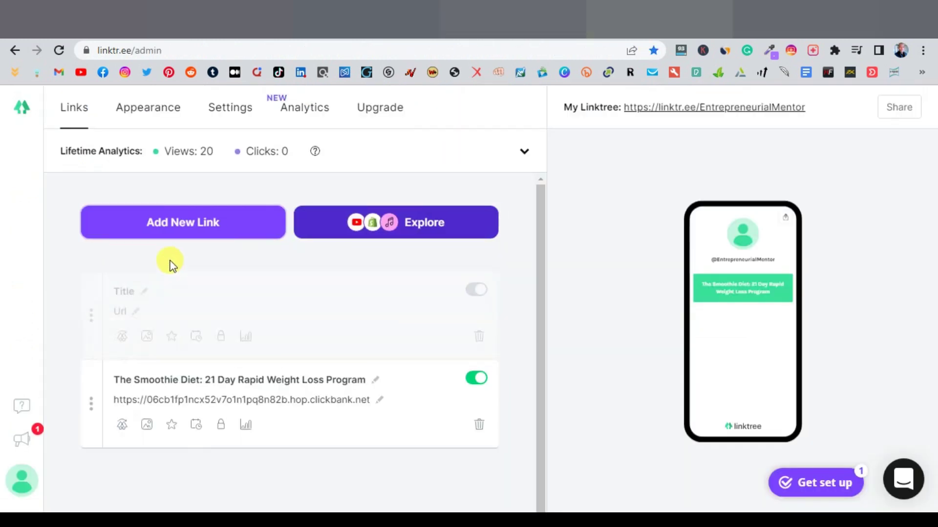
left_click(133, 293)
right_click(133, 293)
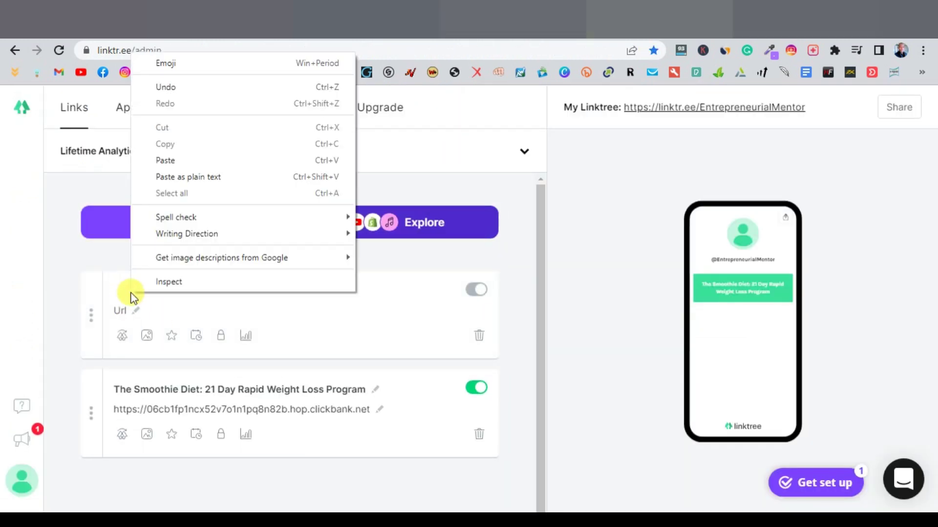
left_click(193, 163)
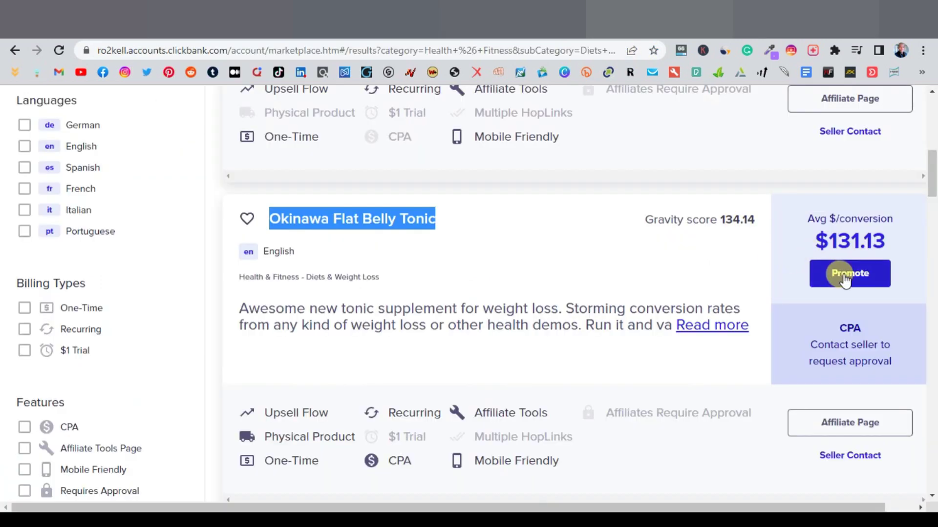
Step: In ClickBank, create a HopLink for Okinawa Flat Belly Tonic without a tracking ID and copy the encrypted link
left_click(849, 272)
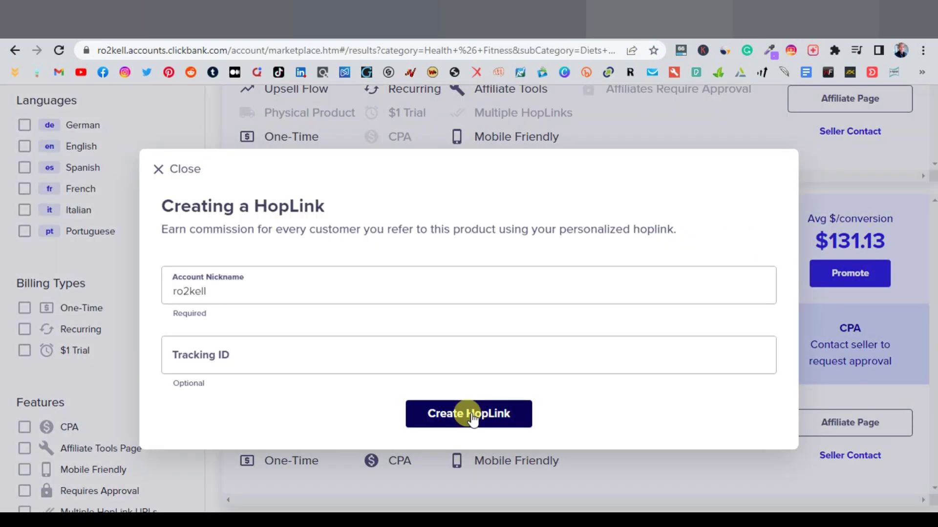
left_click(472, 419)
left_click(738, 449)
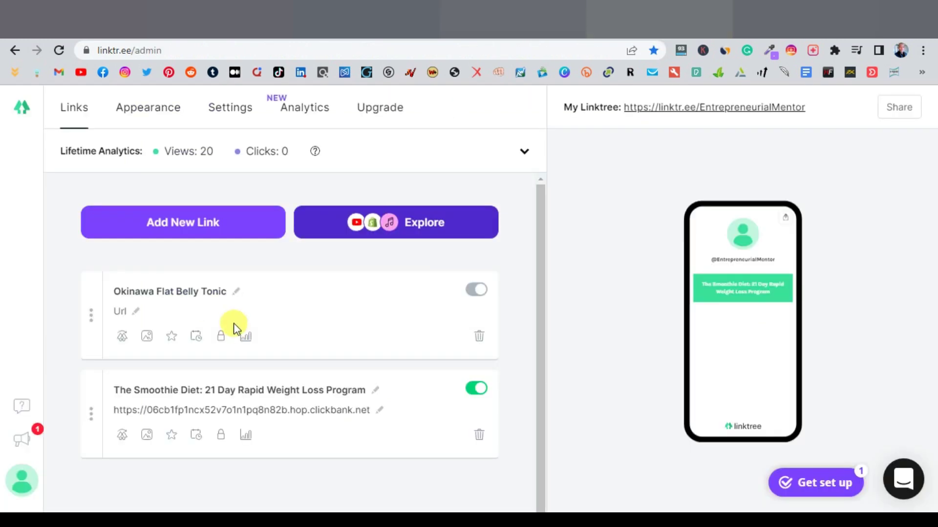
Step: Paste the copied HopLink as the URL of the Okinawa Flat Belly Tonic link in Linktree and save it
left_click(122, 312)
right_click(130, 311)
left_click(161, 178)
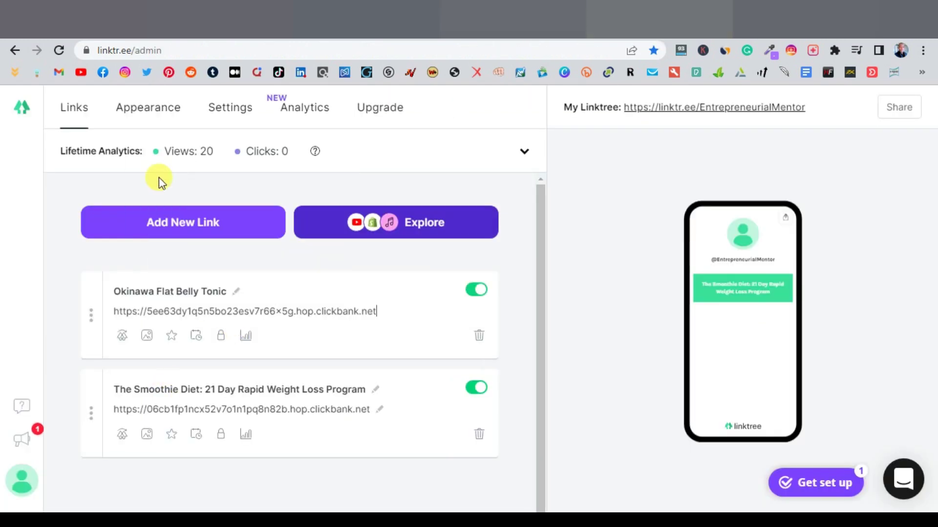
left_click(344, 262)
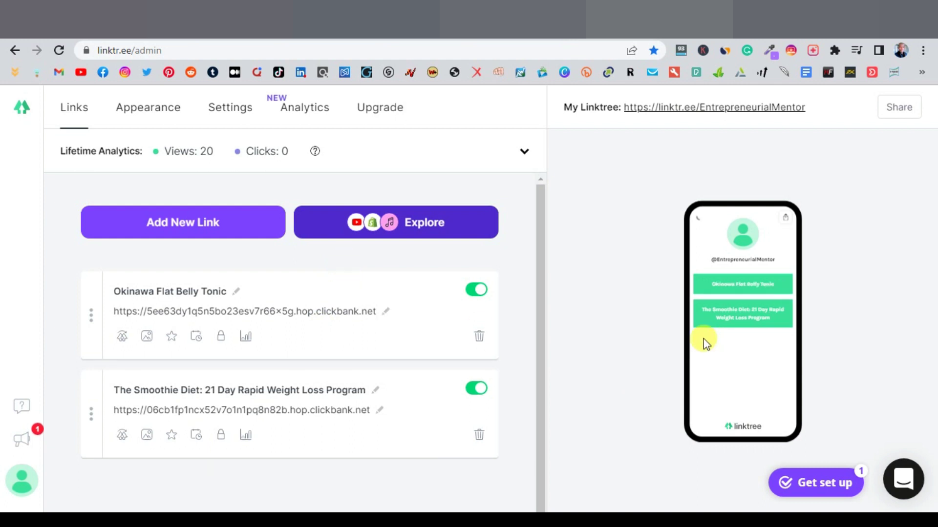
Step: Add another blank link in Linktree and copy the offer name "Custom Keto Diet" from the ClickBank offer list
left_click(186, 228)
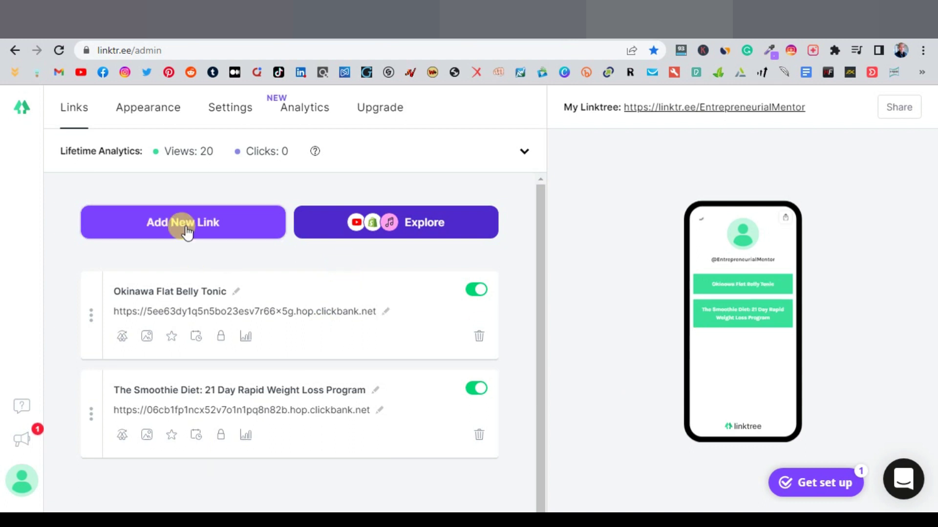
key("ctrl+Tab")
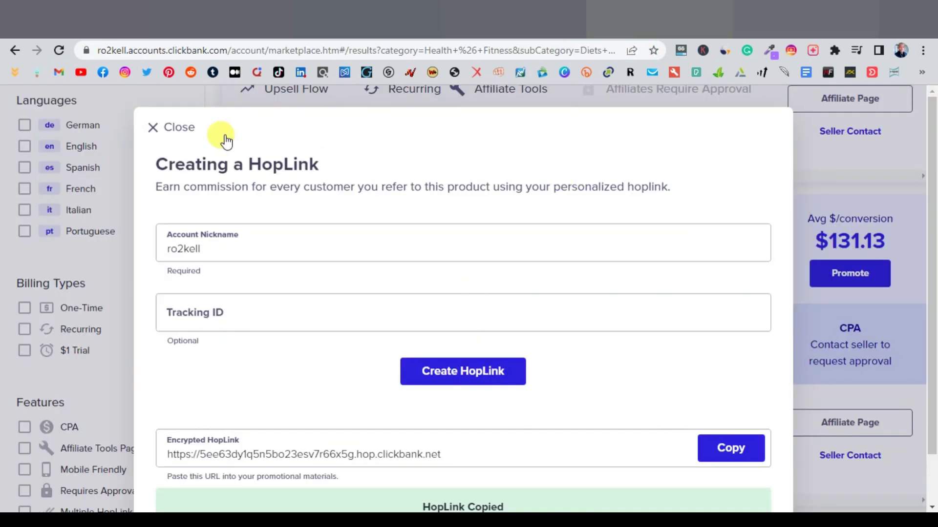
left_click(159, 128)
scroll(438, 290, "down", 5)
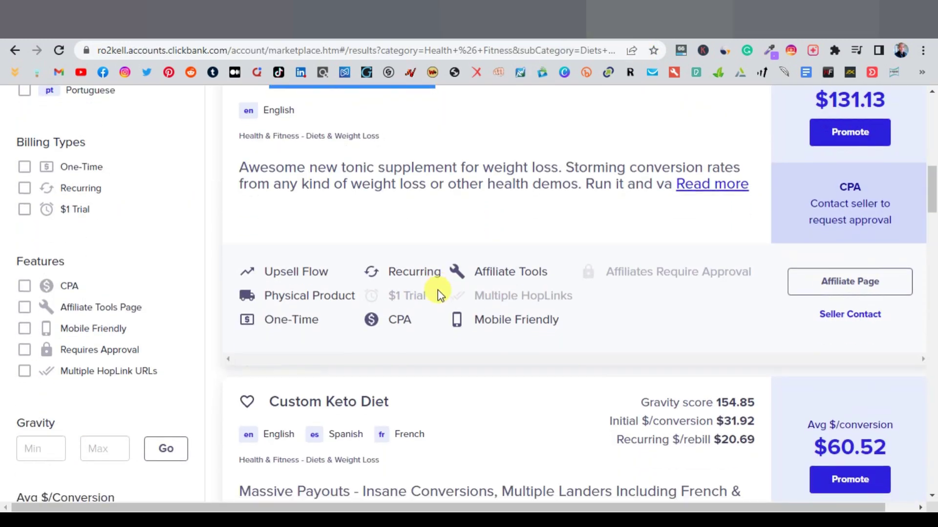
triple_click(320, 267)
right_click(338, 268)
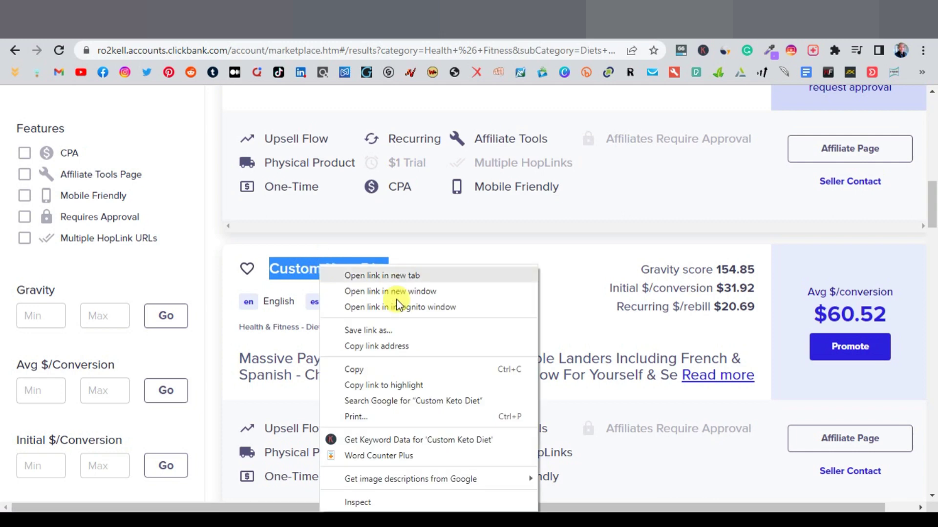
left_click(373, 372)
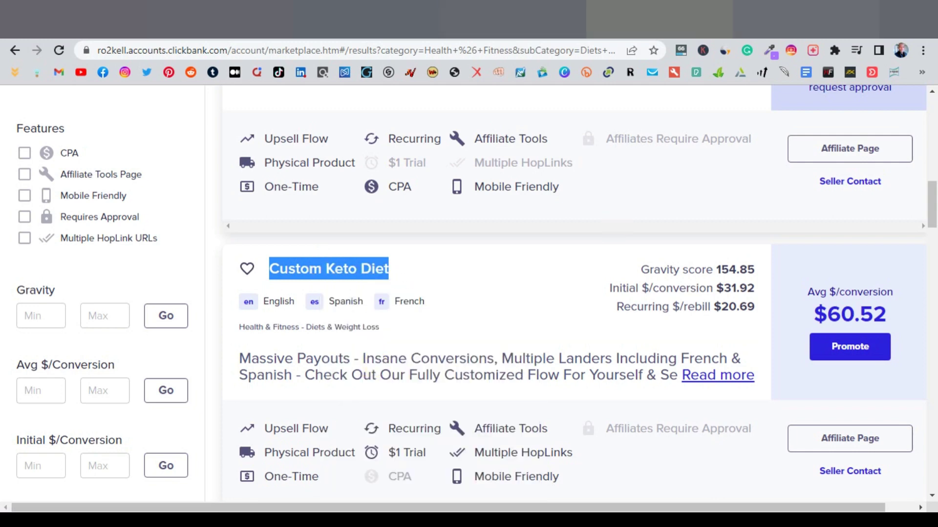
Step: Paste "Custom Keto Diet" as the title of the blank Linktree link
key("ctrl+Tab")
left_click(145, 295)
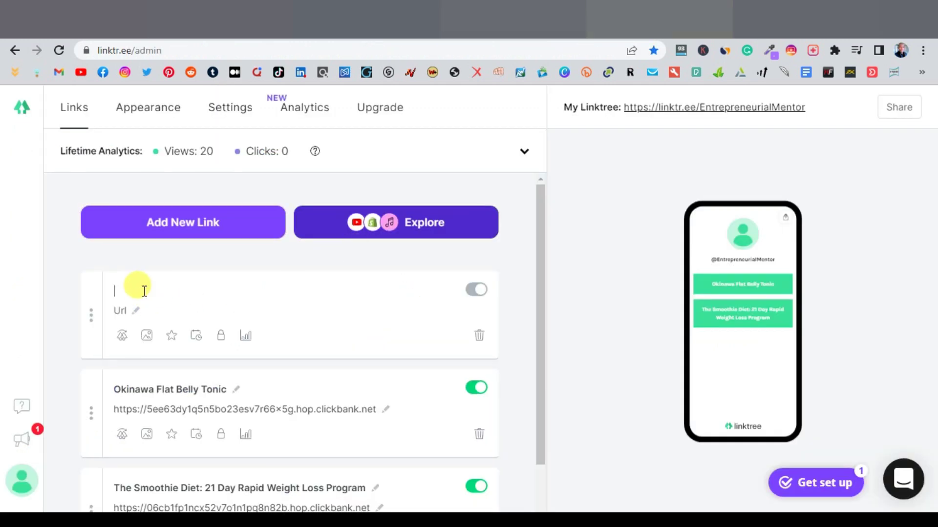
right_click(138, 293)
left_click(192, 161)
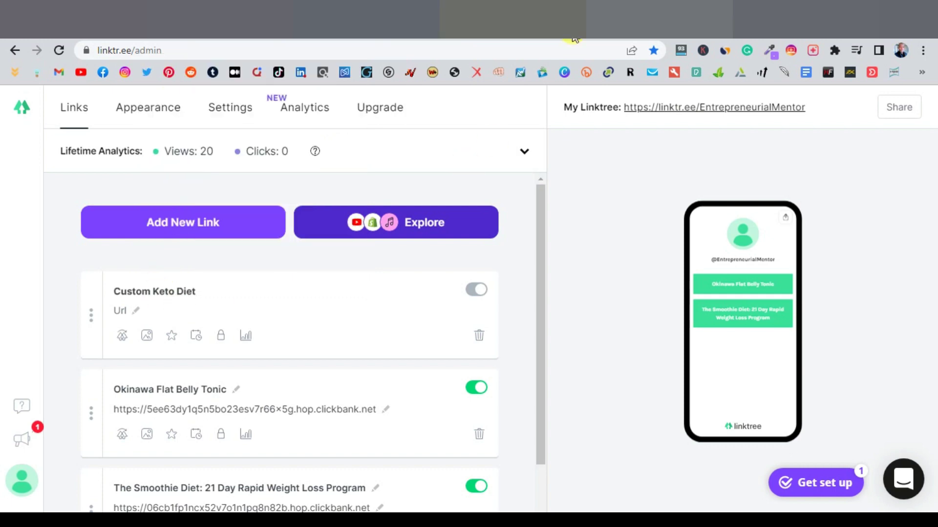
Step: In ClickBank, create a HopLink for Custom Keto Diet with the DEFAULT landing page and no tracking ID, and copy the encrypted link
key("ctrl+shift+Tab")
left_click(838, 345)
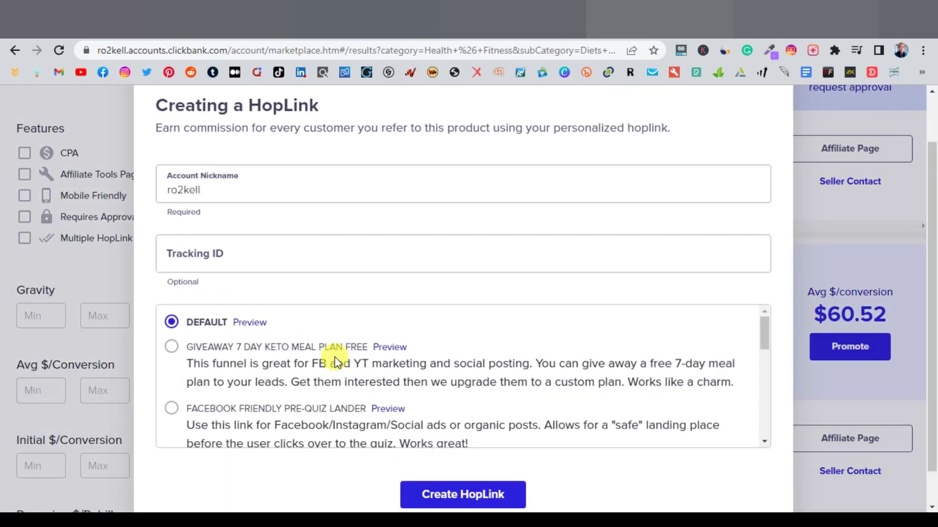
scroll(335, 357, "down", 2)
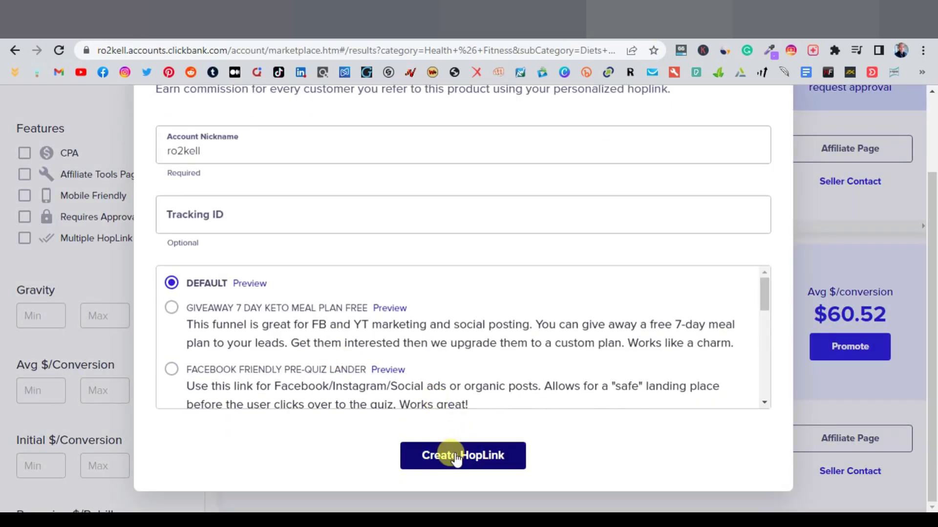
left_click(455, 459)
scroll(449, 457, "down", 2)
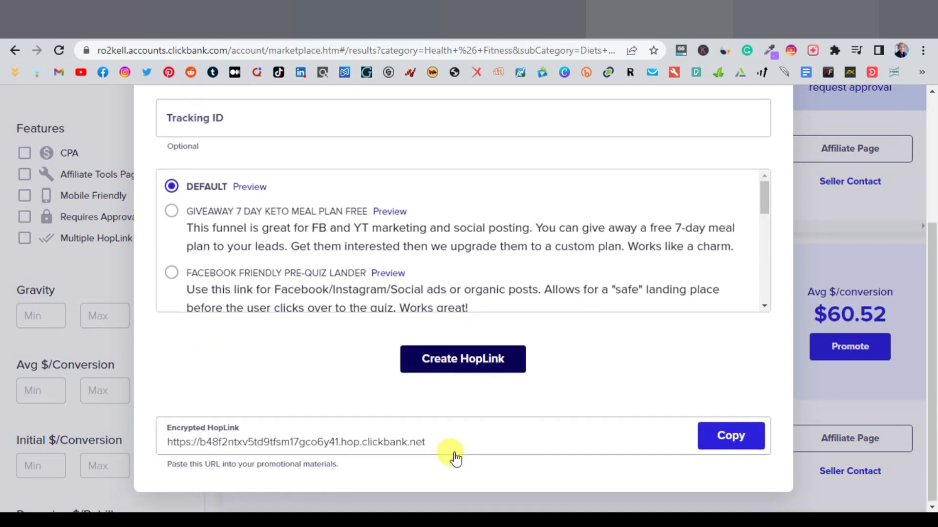
left_click(718, 435)
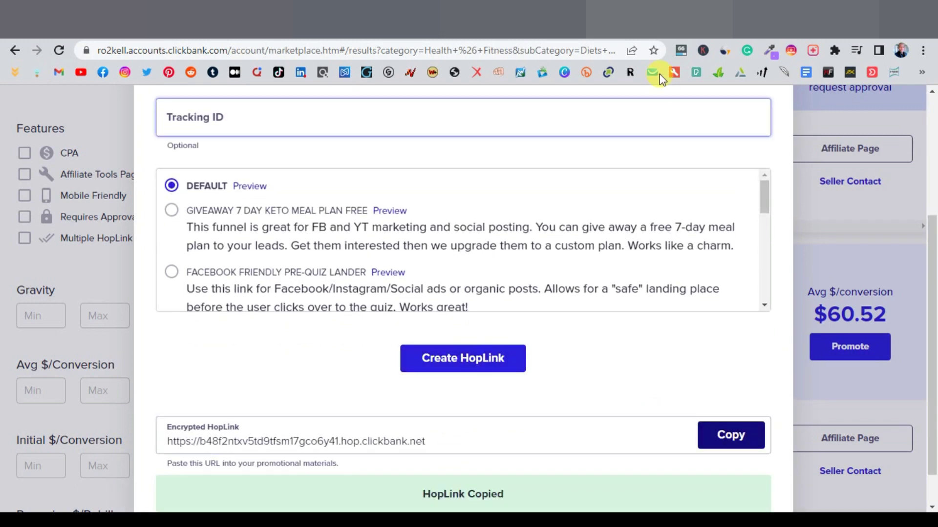
Step: Paste the copied HopLink as the URL of the Custom Keto Diet link in Linktree
key("ctrl+Tab")
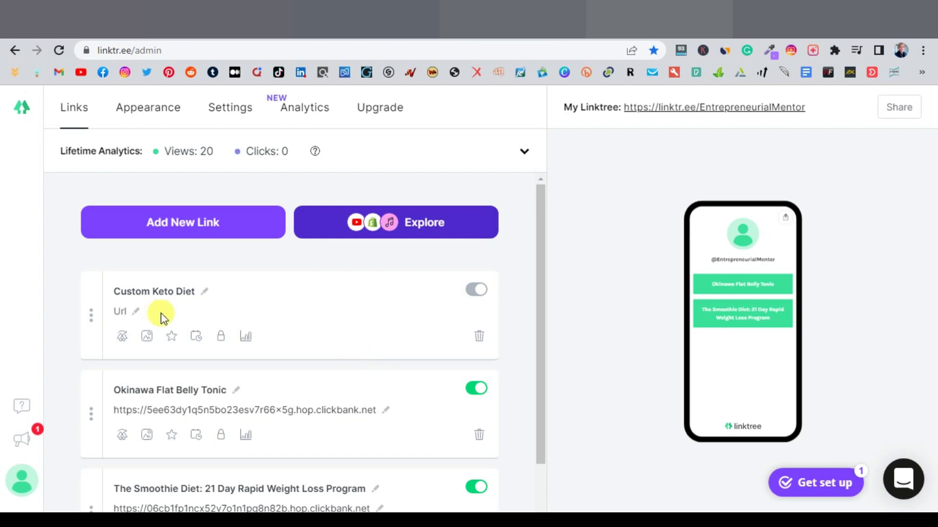
right_click(128, 310)
left_click(163, 180)
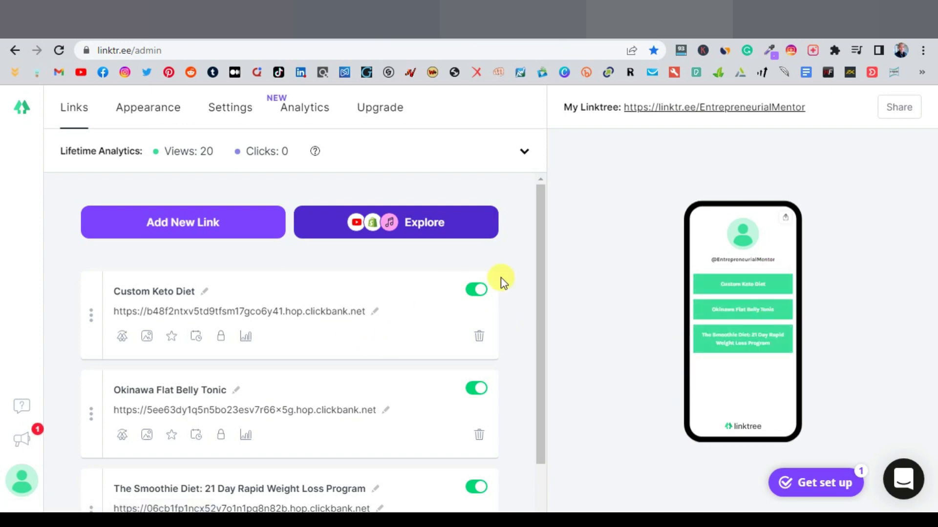
scroll(502, 305, "down", 3)
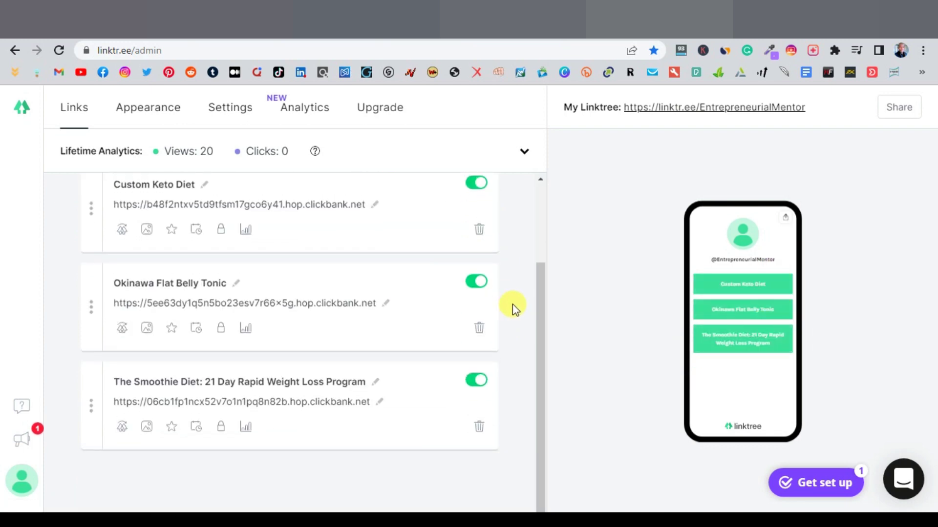
scroll(513, 306, "up", 3)
scroll(515, 300, "down", 3)
scroll(498, 308, "up", 3)
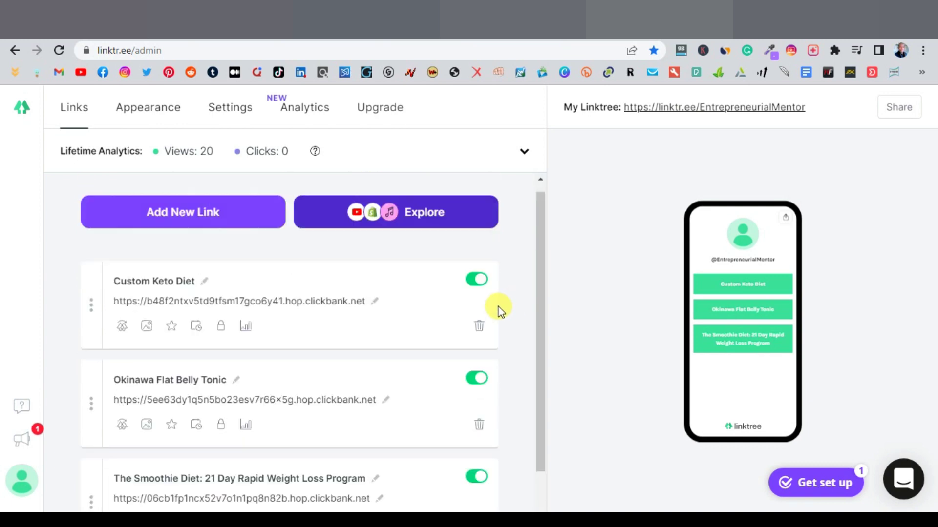
scroll(500, 308, "down", 3)
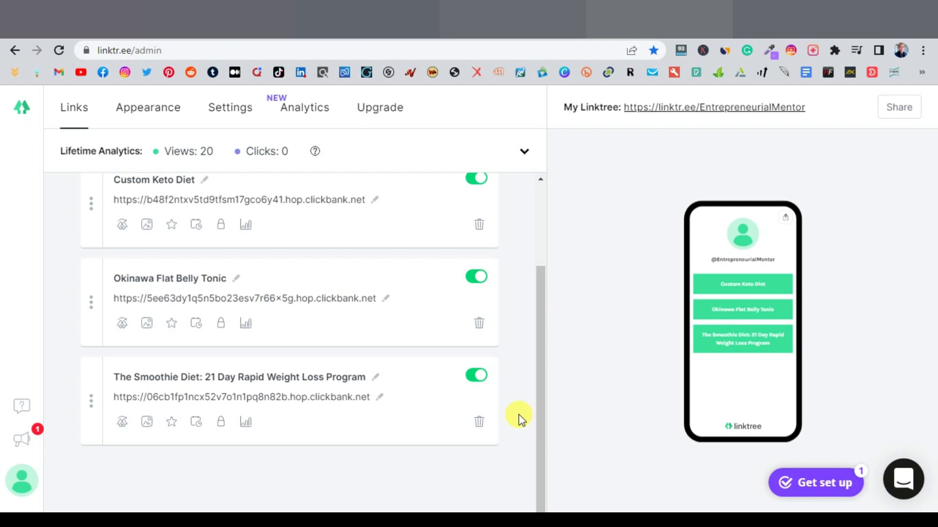
scroll(518, 417, "up", 3)
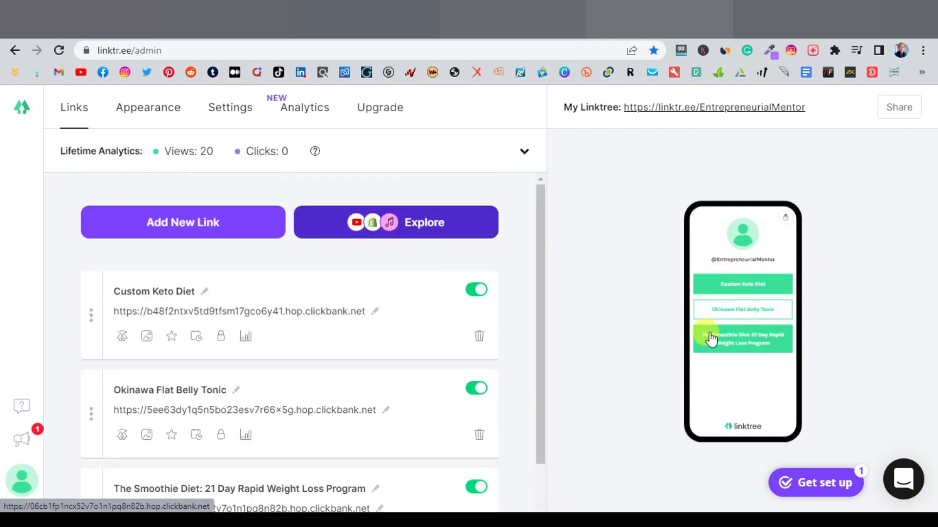
Step: Copy the Linktree page's URL from its sharing options and open a new browser tab
left_click(897, 110)
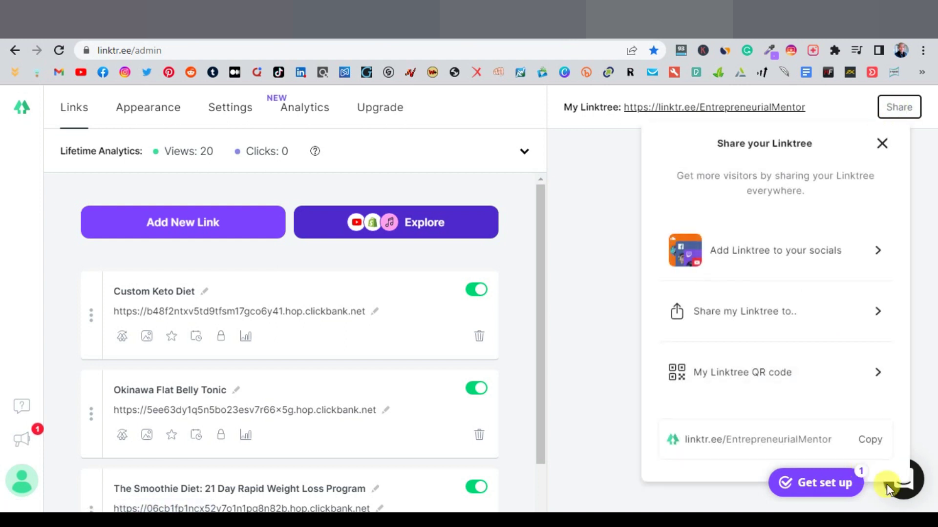
left_click(873, 439)
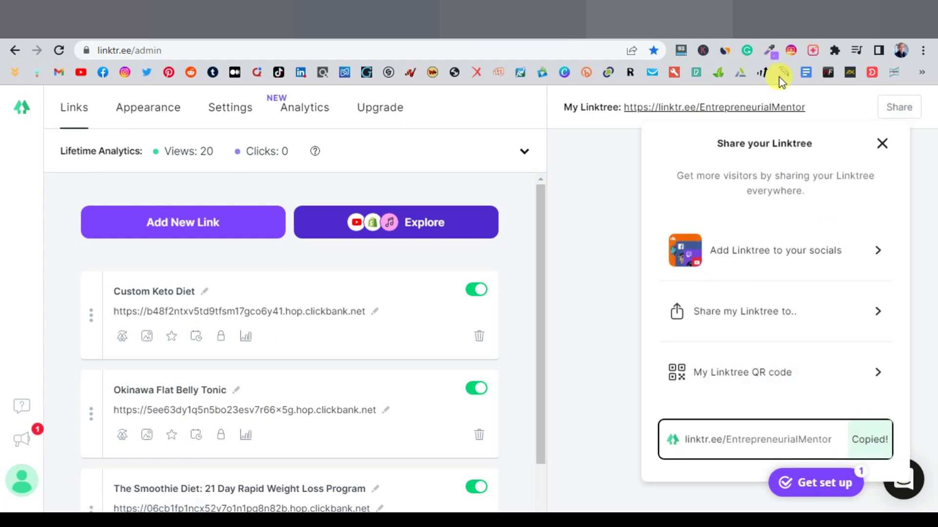
left_click(325, 39)
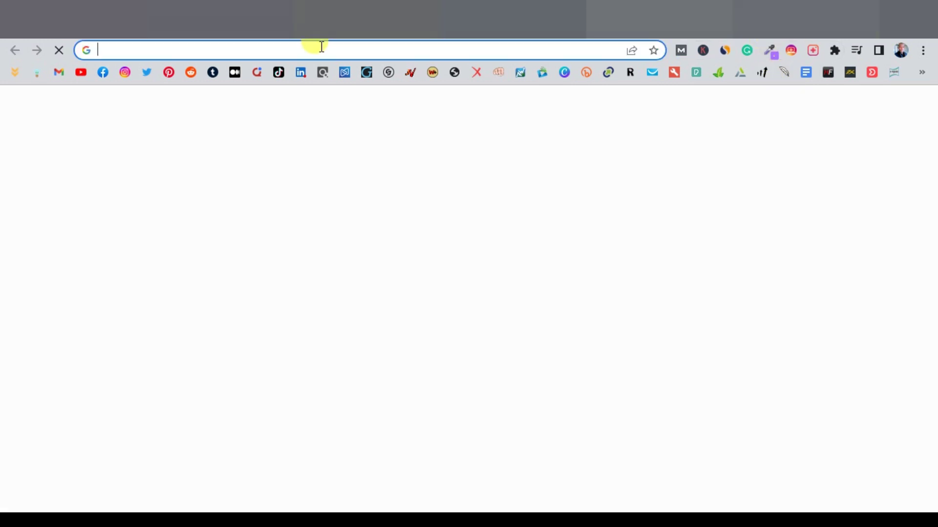
Step: Open the copied Linktree URL in the new browser tab to view the public page
right_click(321, 47)
left_click(409, 160)
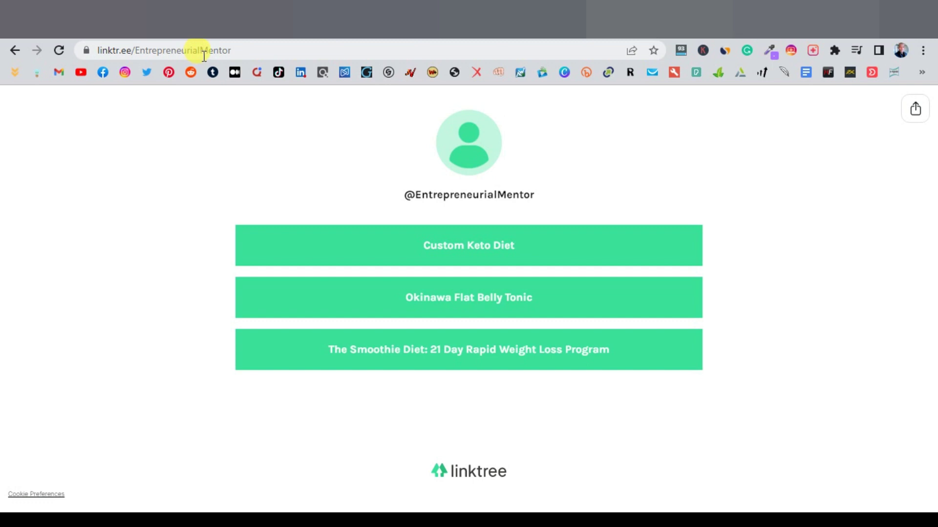
Step: In INSSIST, open the Instagram profile for editing and replace its website with the copied Linktree URL
left_click(488, 22)
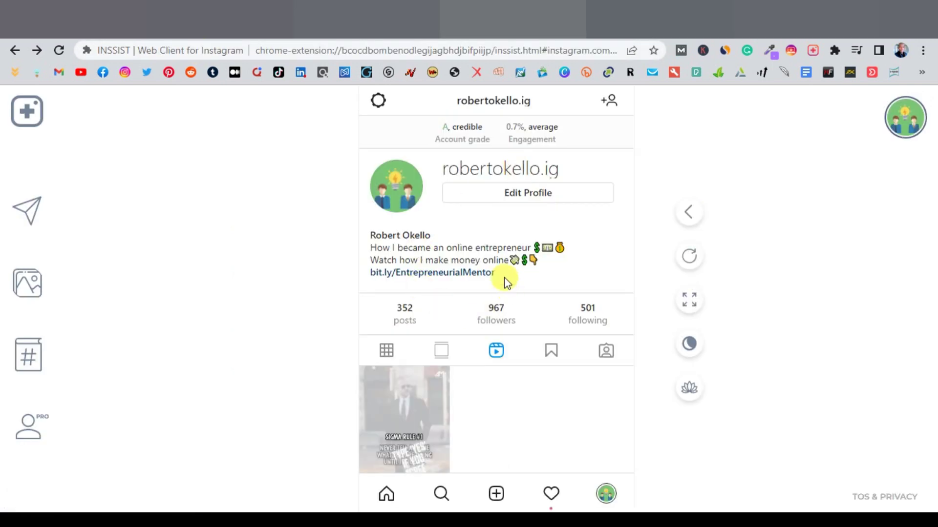
left_click(524, 199)
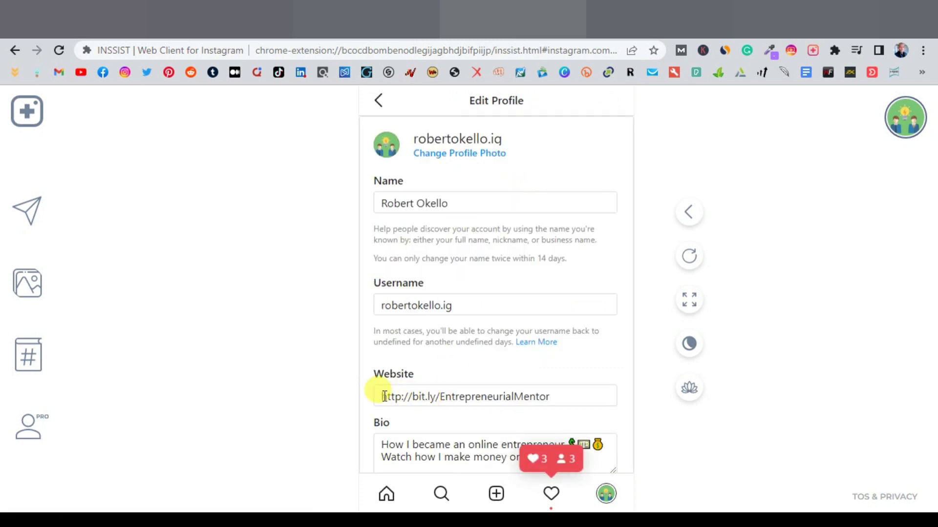
left_click(441, 396)
triple_click(441, 396)
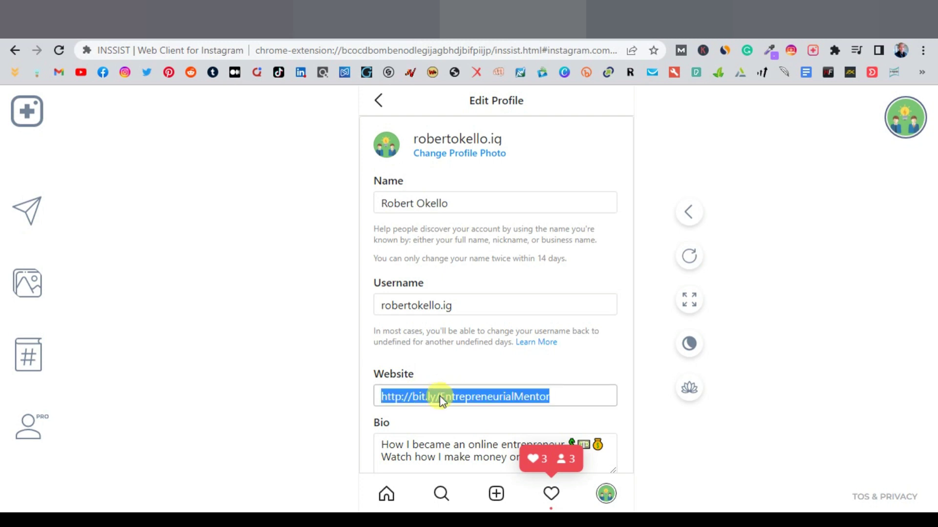
right_click(440, 396)
left_click(479, 191)
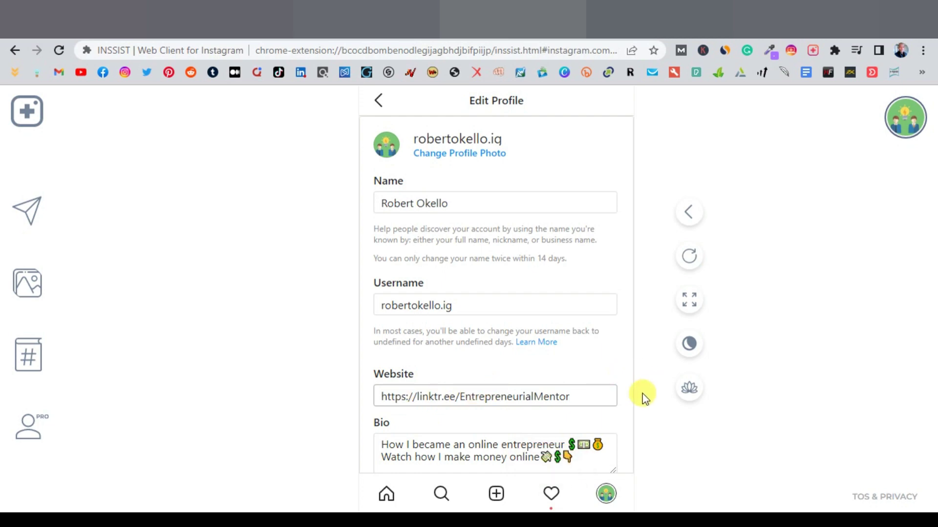
scroll(644, 398, "down", 7)
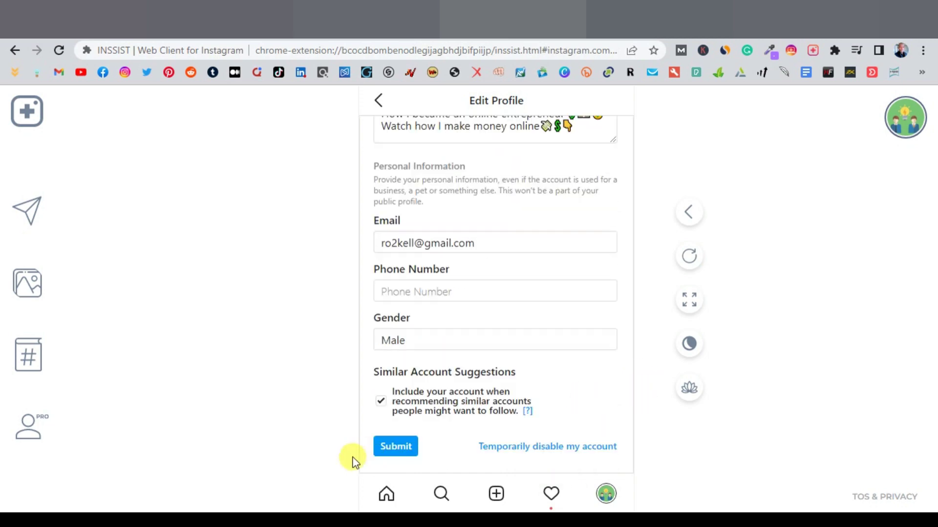
left_click(394, 447)
scroll(643, 412, "up", 7)
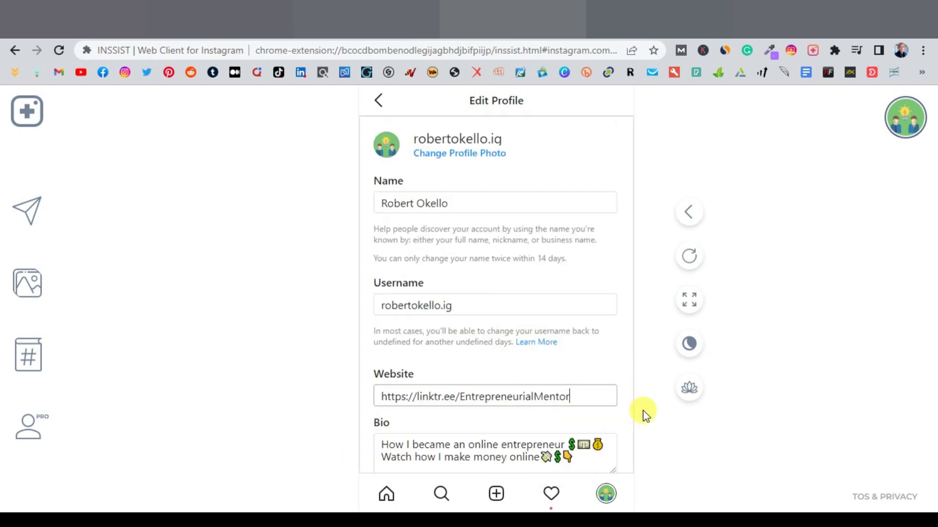
Step: Clear the Linktree URL from the website field and return to the profile page without saving
triple_click(567, 399)
key("ctrl+super+o")
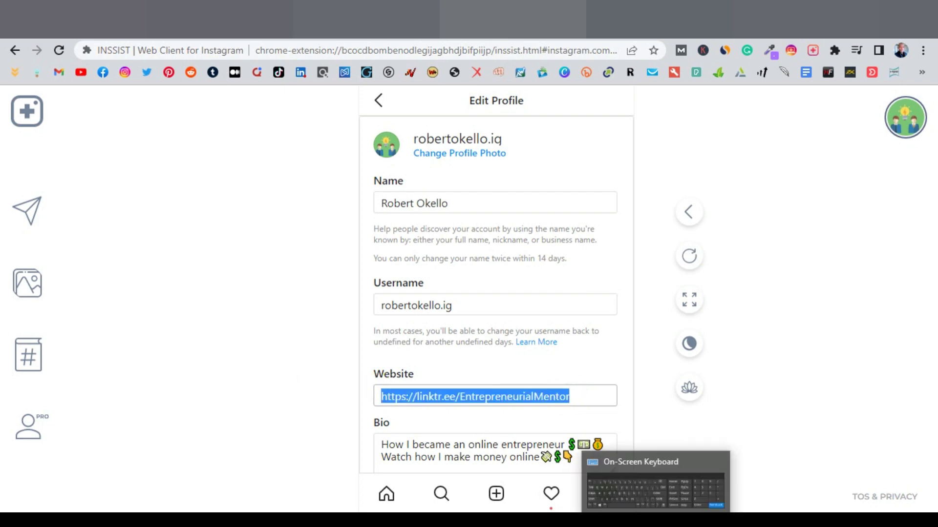
scroll(240, 363, "down", 1)
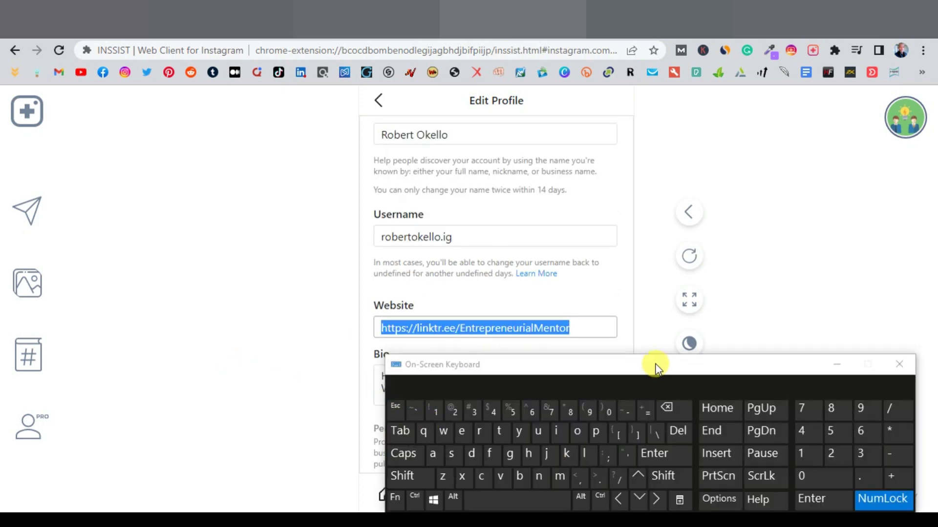
left_click(667, 408)
key("ctrl+super+o")
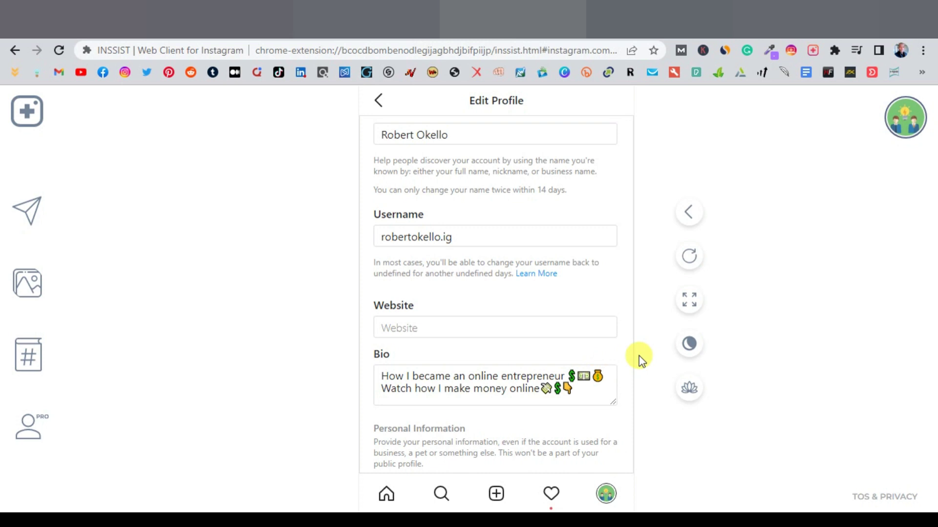
left_click(378, 101)
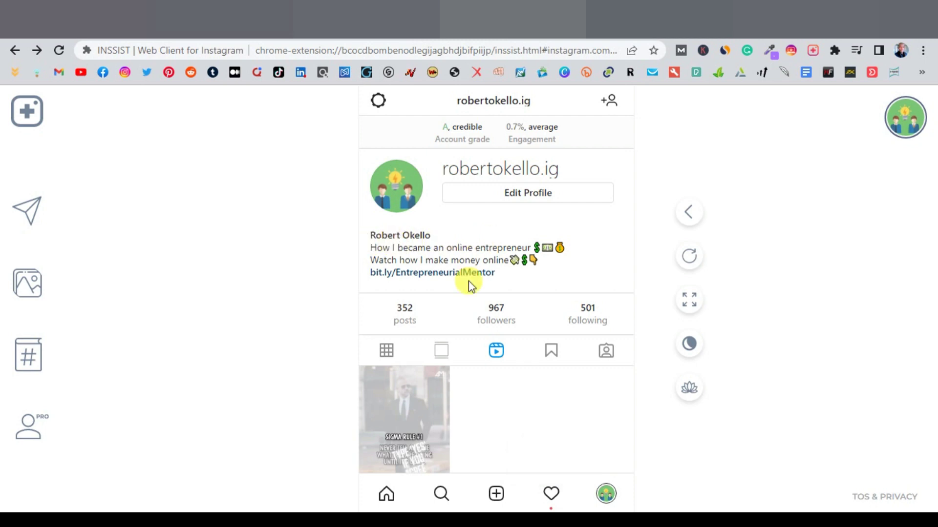
Step: View the motivationmafia profile on Instagram, and return to the posted "SIGMA RULE #1" reel in INSSIST
left_click(122, 19)
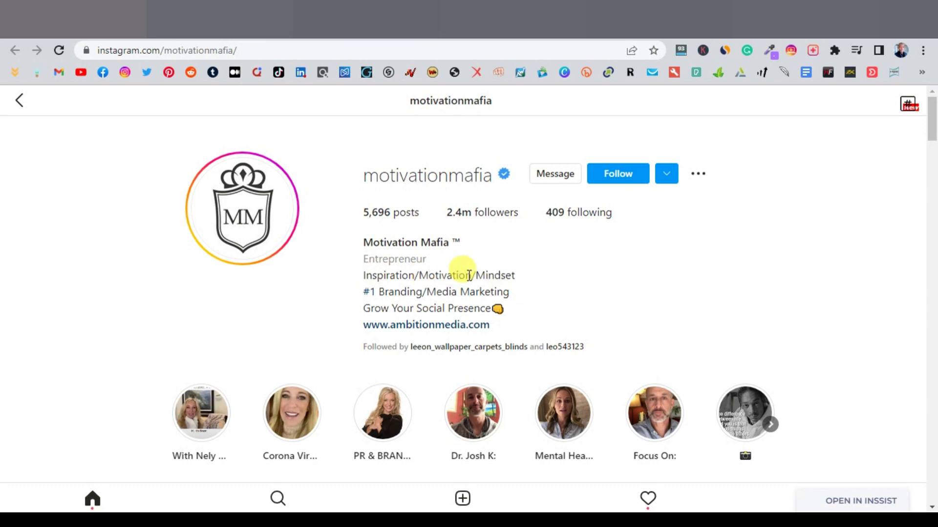
key("alt+Left")
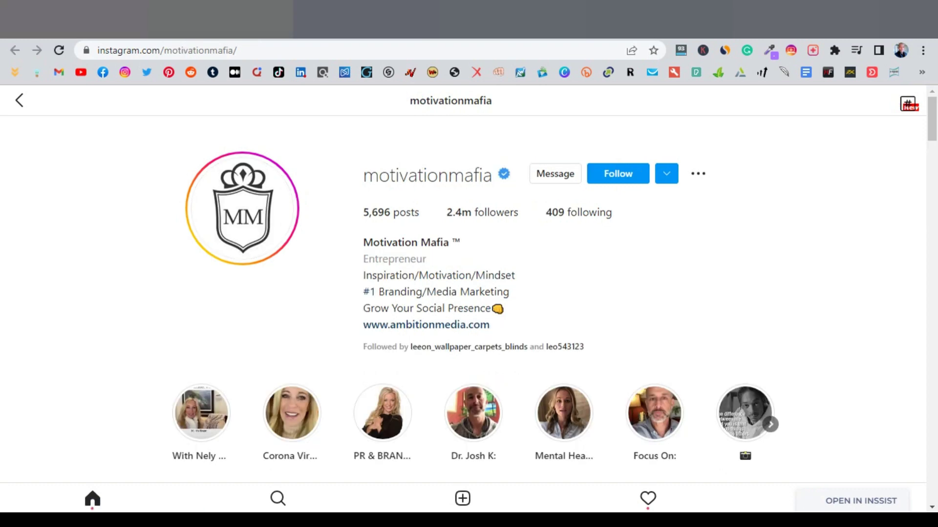
key("alt+Left")
left_click(508, 29)
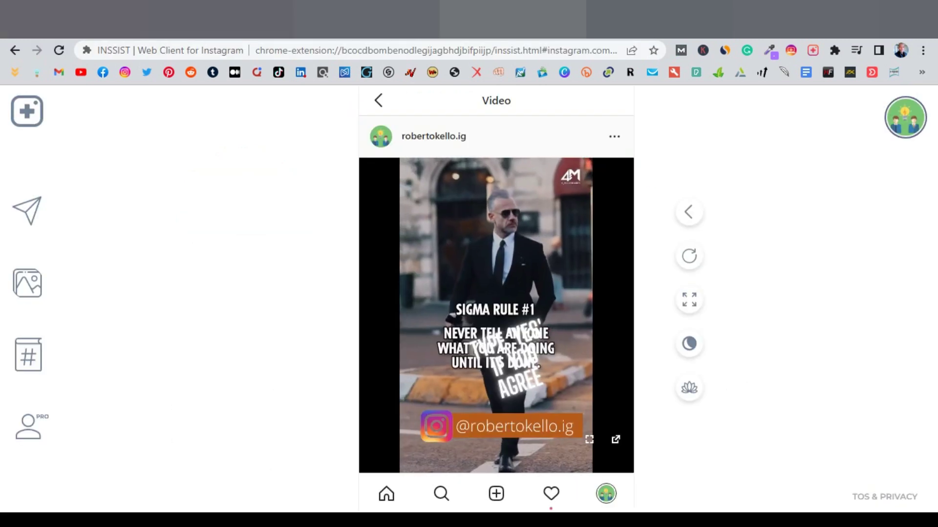